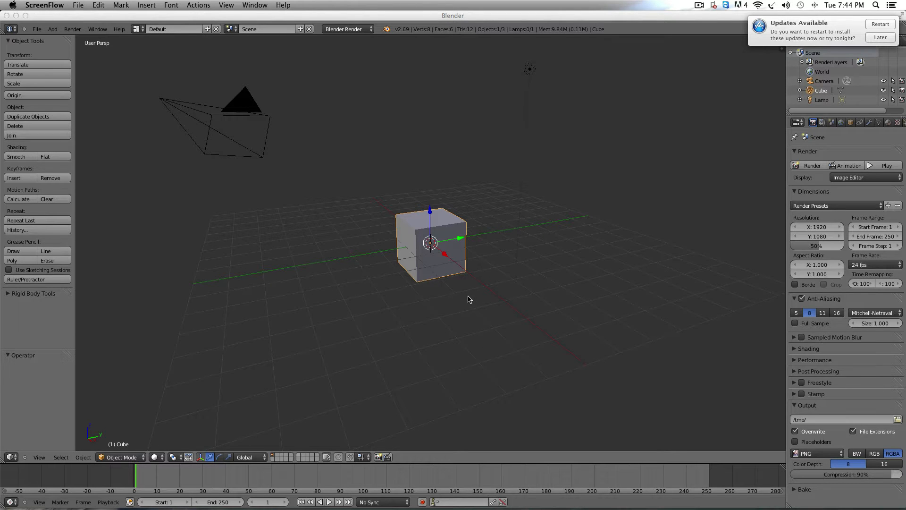
scroll(468, 299, left, 10)
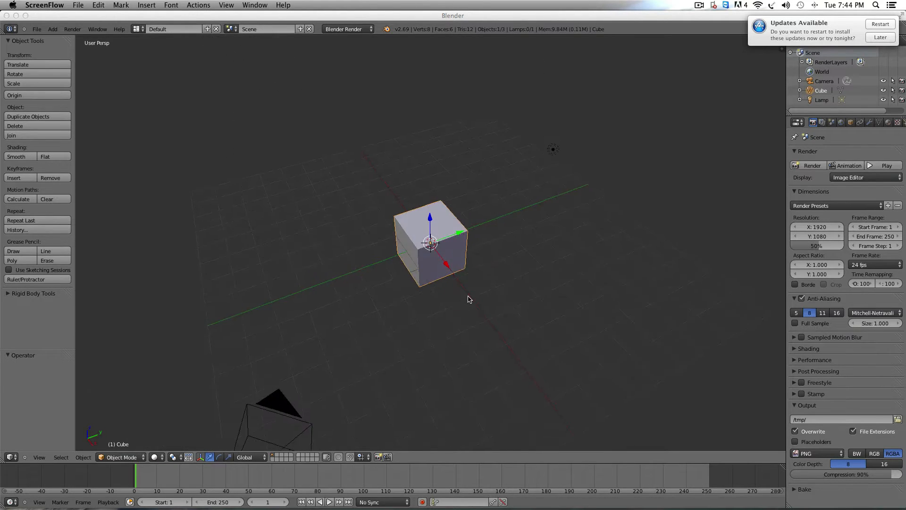
scroll(468, 299, left, 10)
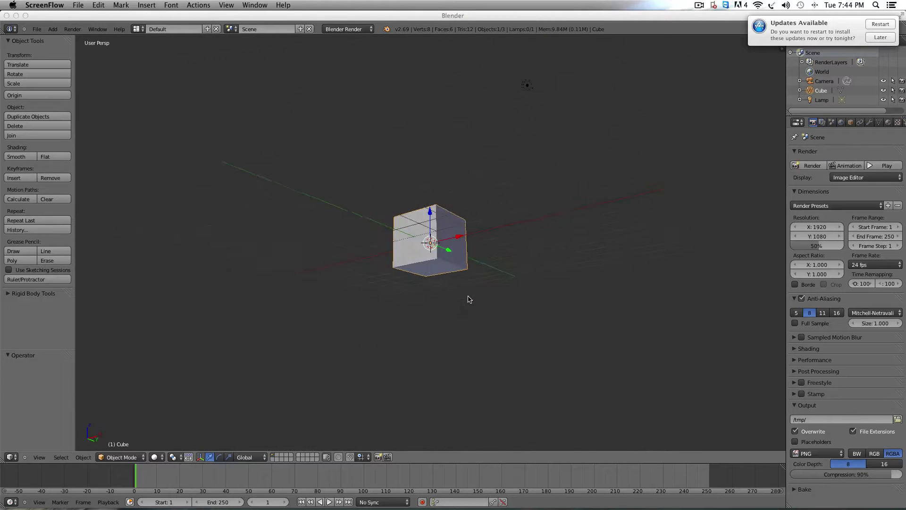
scroll(469, 299, left, 10)
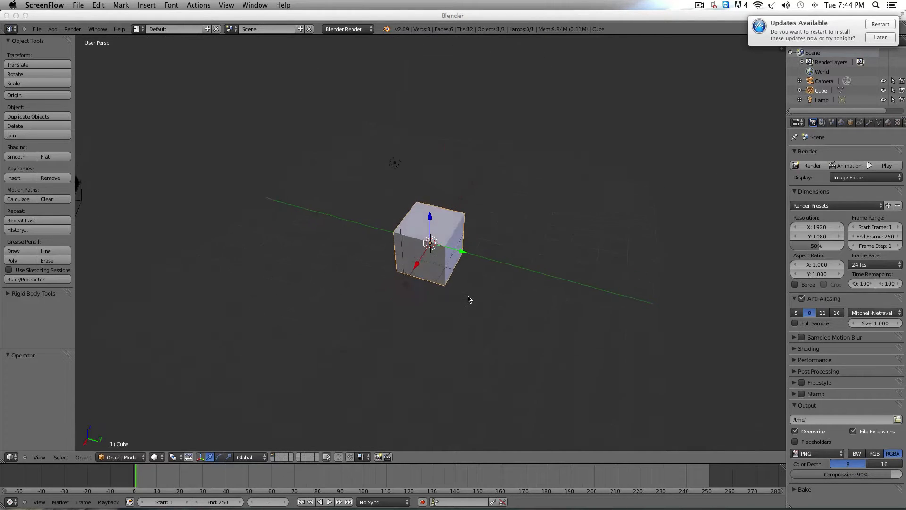
scroll(468, 299, left, 10)
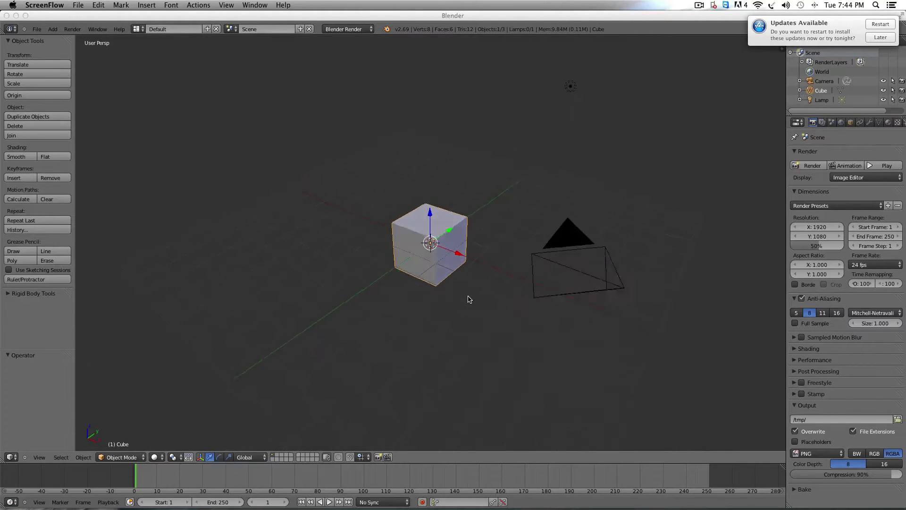
scroll(469, 299, left, 10)
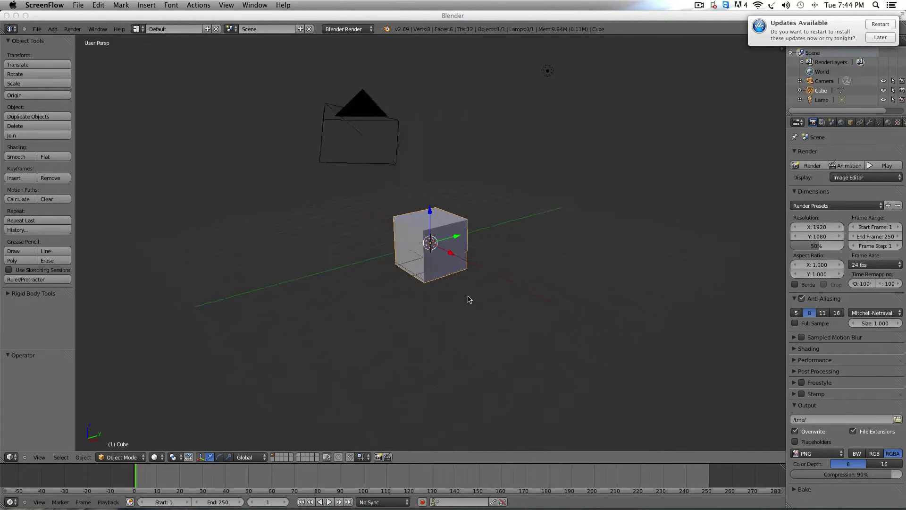
scroll(468, 299, left, 8)
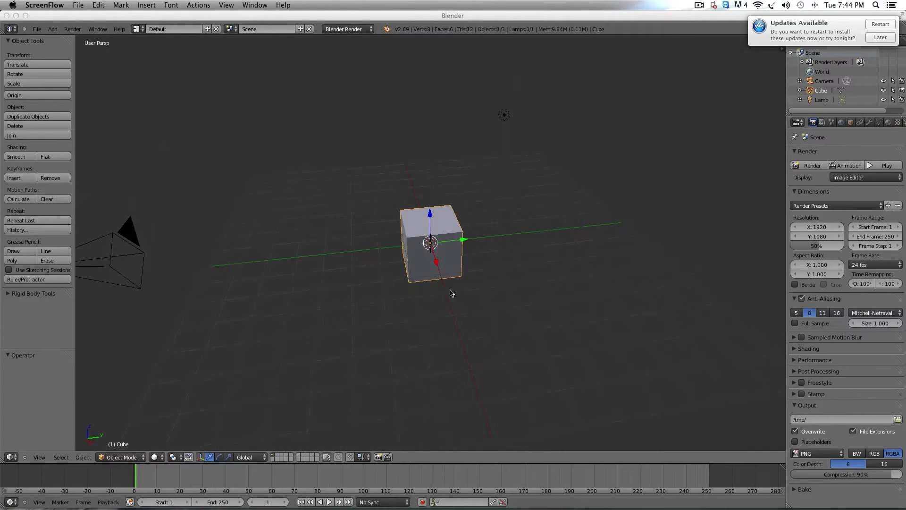
scroll(449, 293, left, 10)
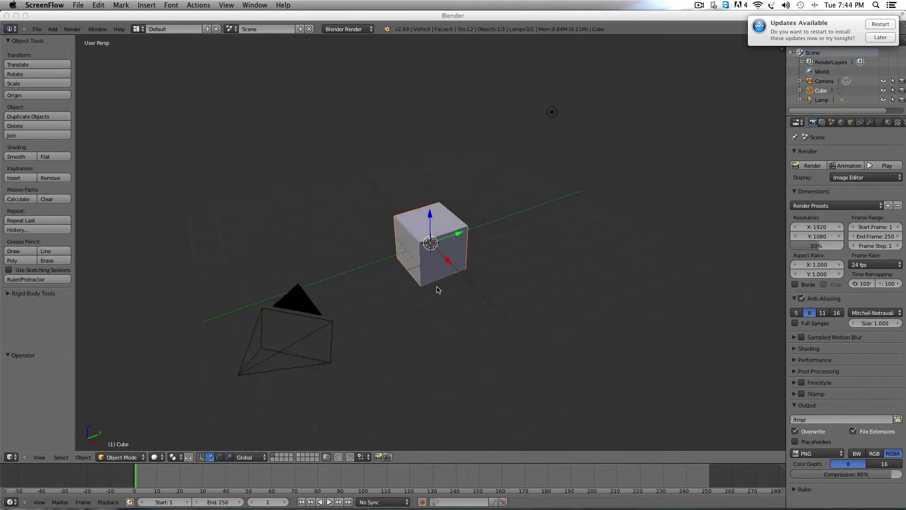
scroll(438, 290, left, 10)
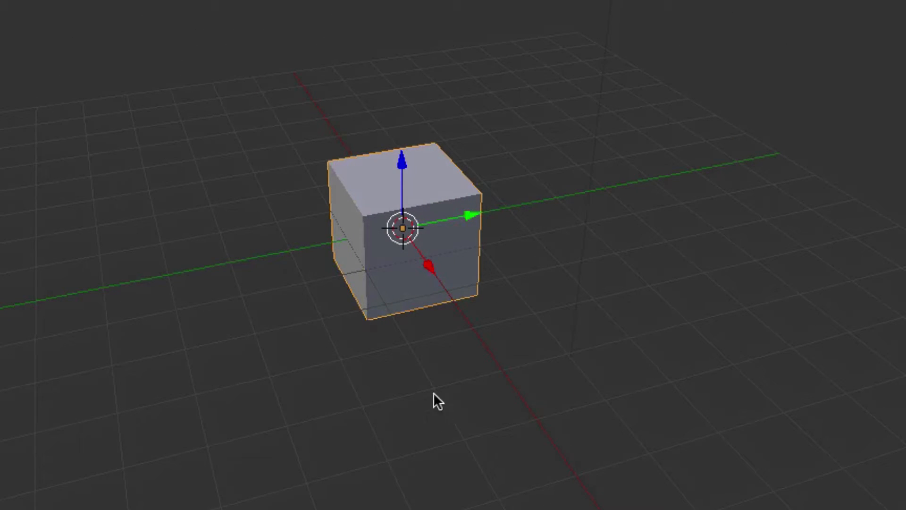
scroll(472, 375, left, 4)
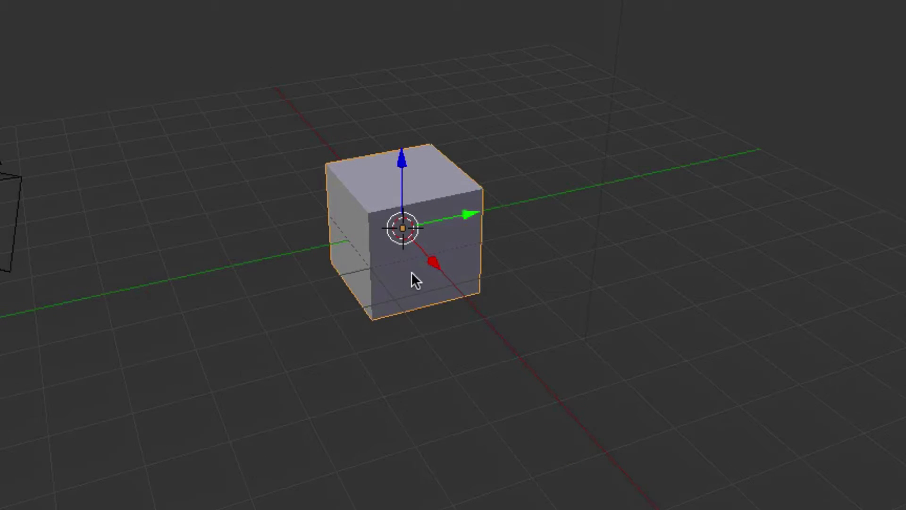
In Edit Mode, select the two upper corner vertices of the cube's front face and subdivide the edge between them
key(Tab)
scroll(358, 235, left, 1)
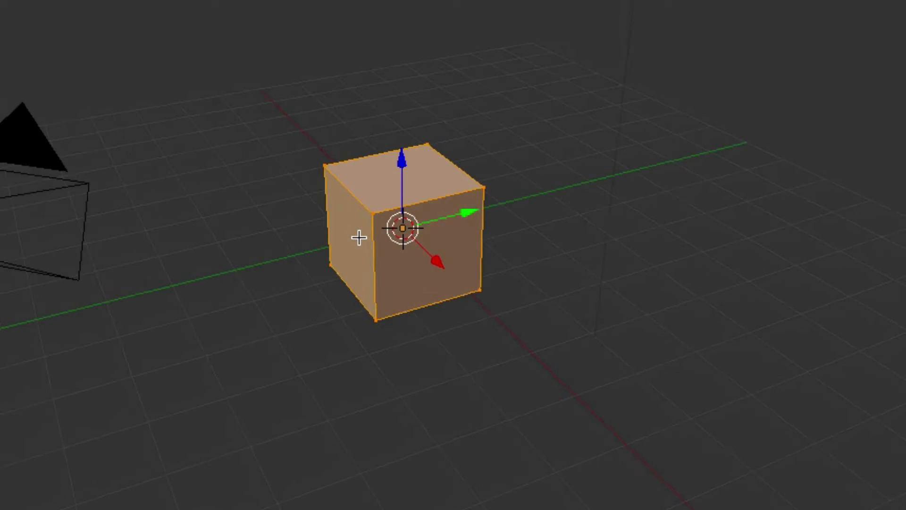
right_click(376, 214)
scroll(381, 247, left, 5)
scroll(382, 247, left, 10)
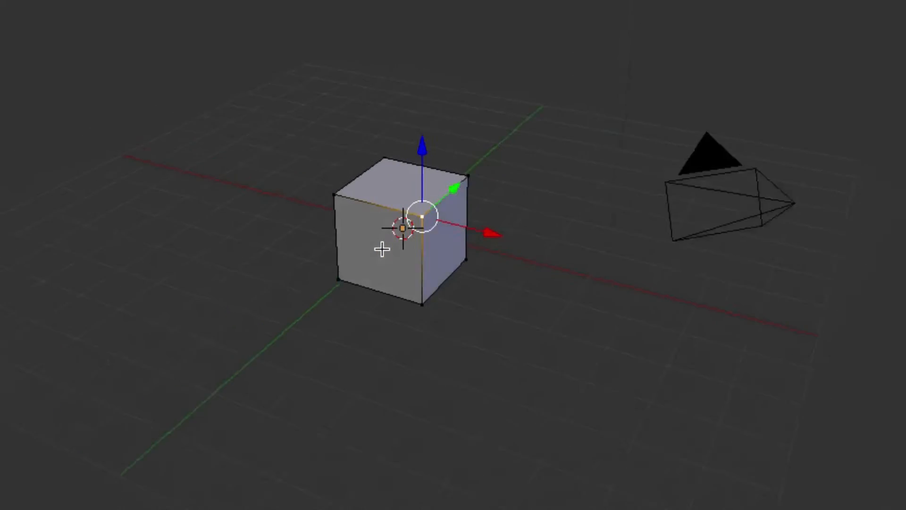
scroll(382, 248, up, 4)
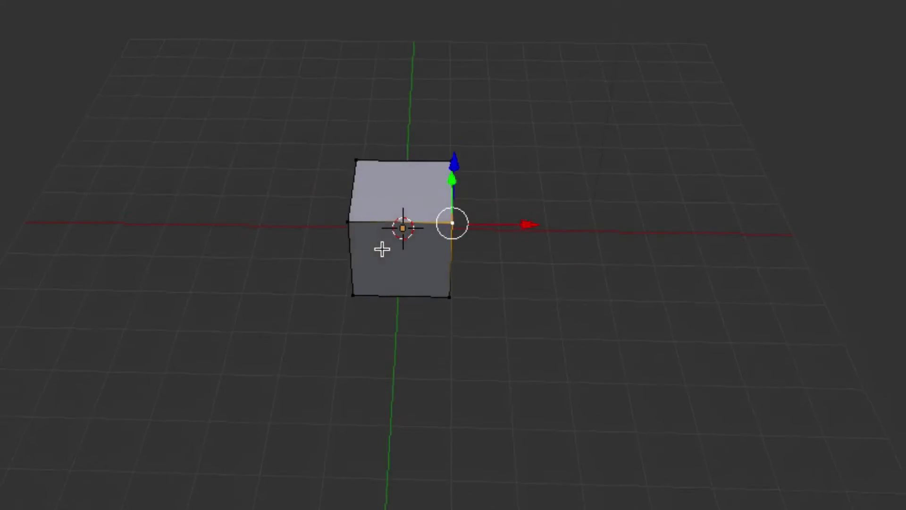
shift+right_click(348, 225)
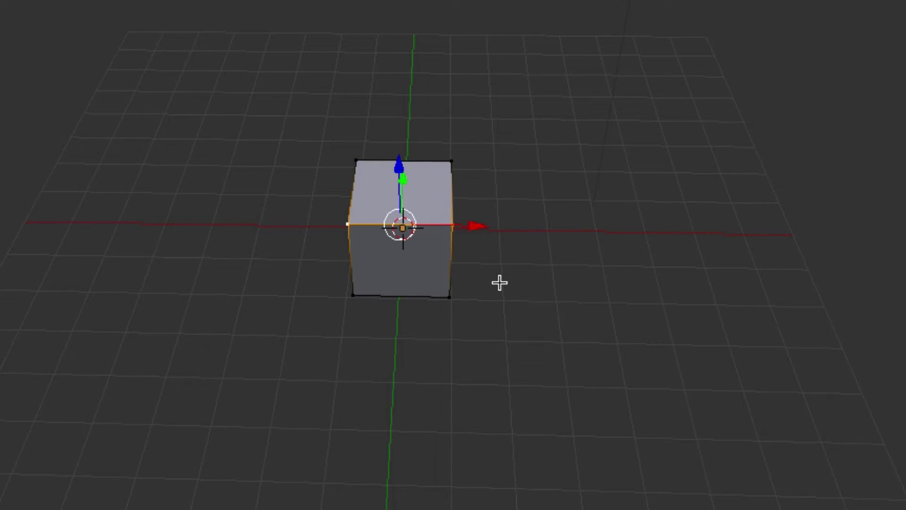
key(w)
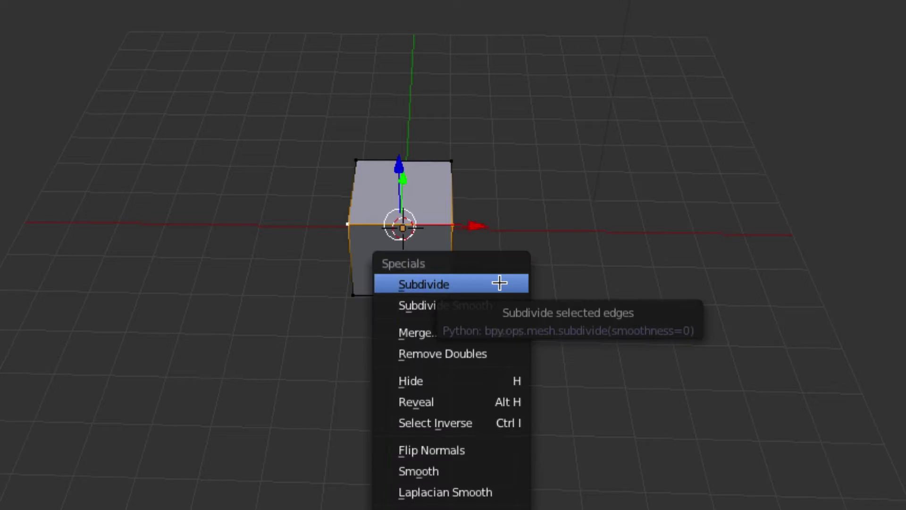
click(499, 284)
Move the midpoint vertex of the front face's top edge along X to just short of the right corner
middle_drag(395, 265, 397, 215)
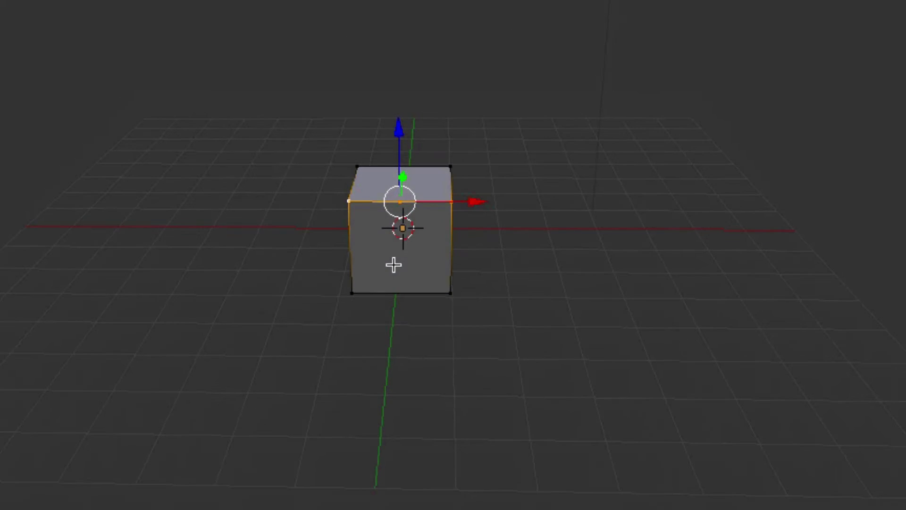
right_click(399, 202)
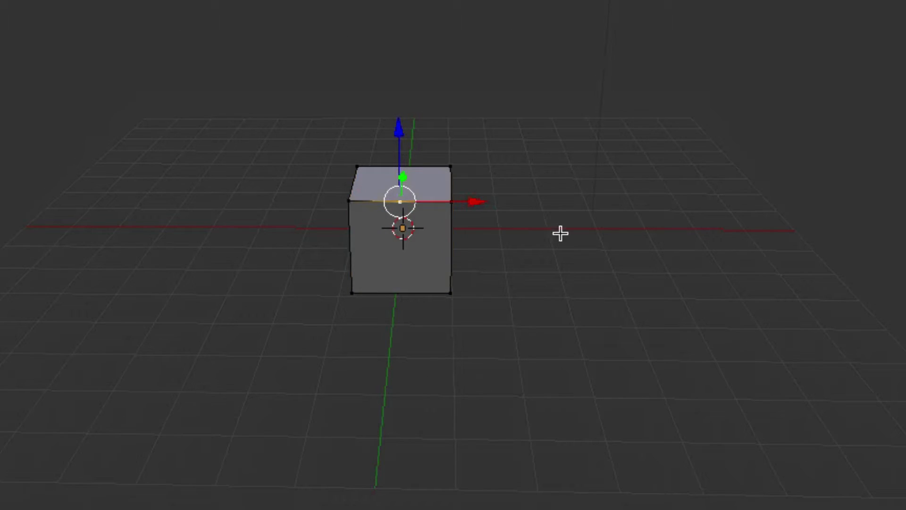
click(397, 204)
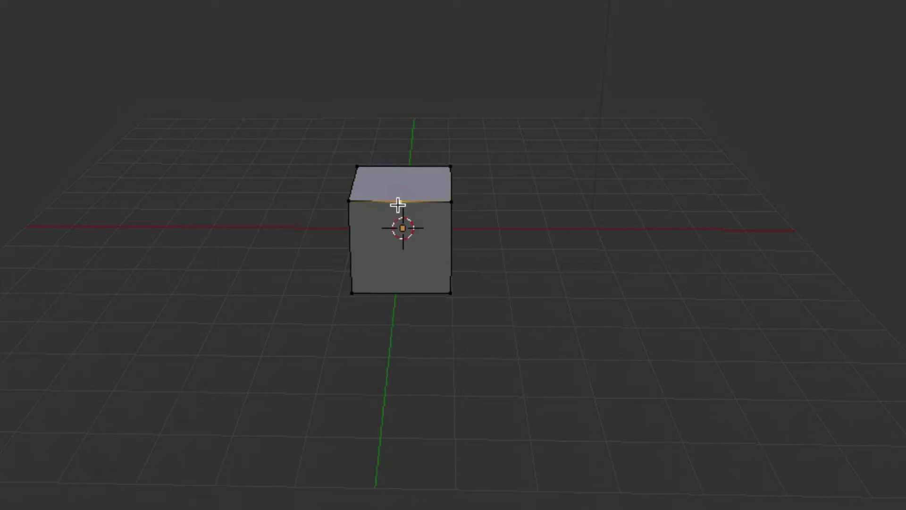
key(x)
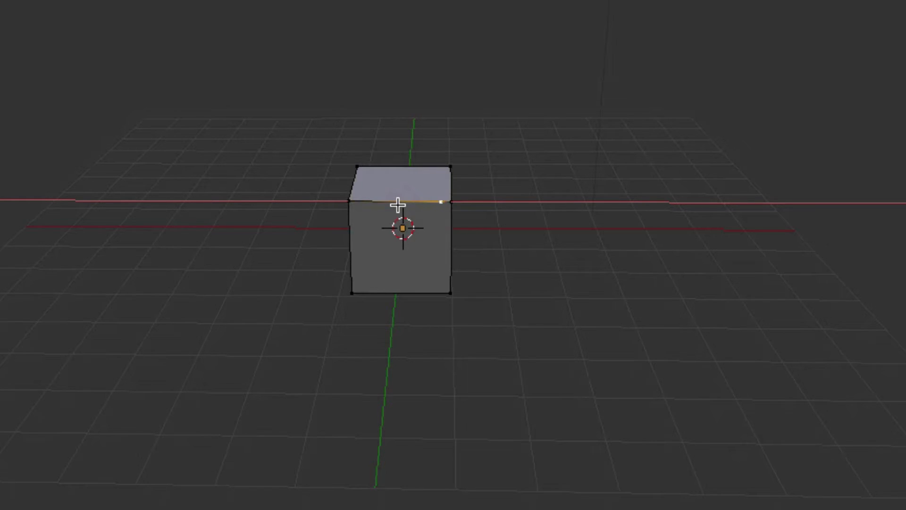
click(398, 205)
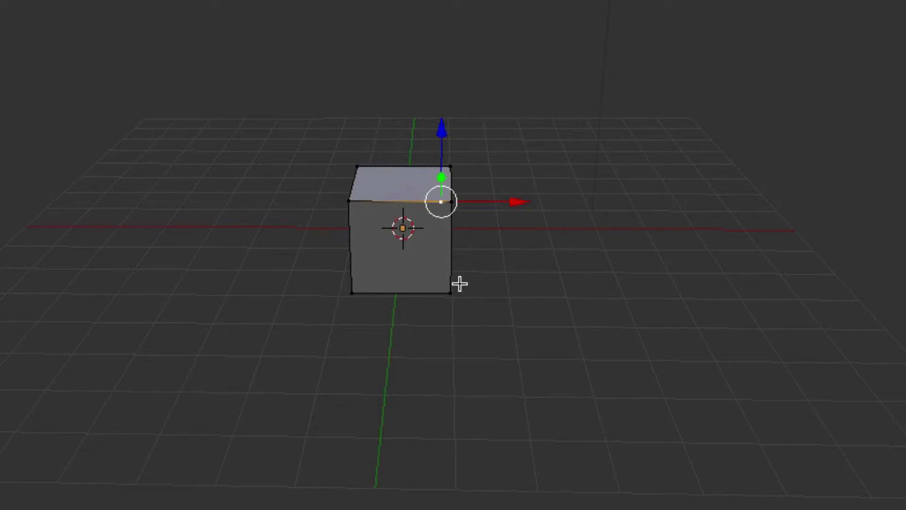
Subdivide the right vertical edge of the cube's front face between its upper and lower corner vertices
click(452, 200)
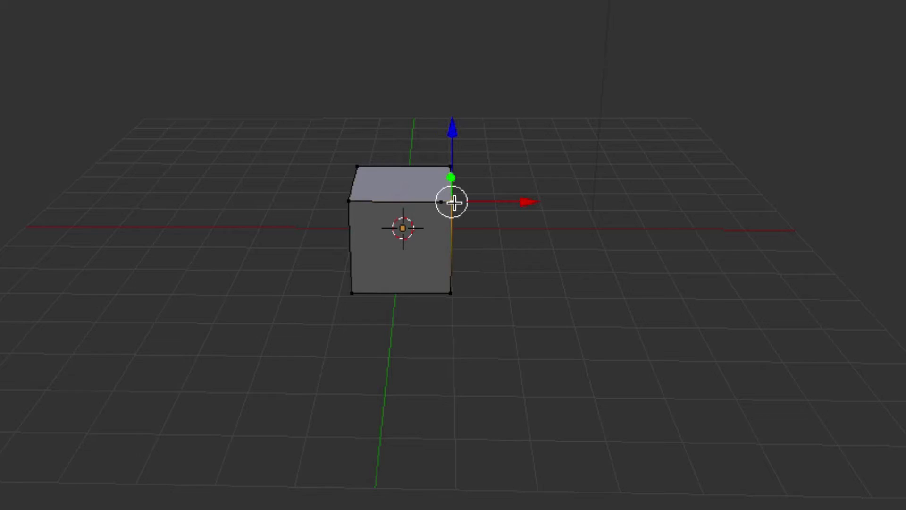
shift+click(452, 293)
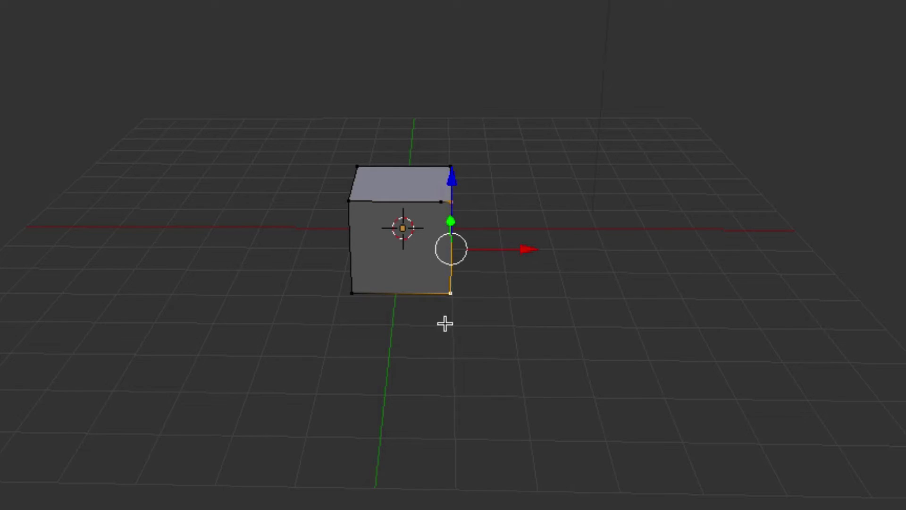
key(w)
click(530, 326)
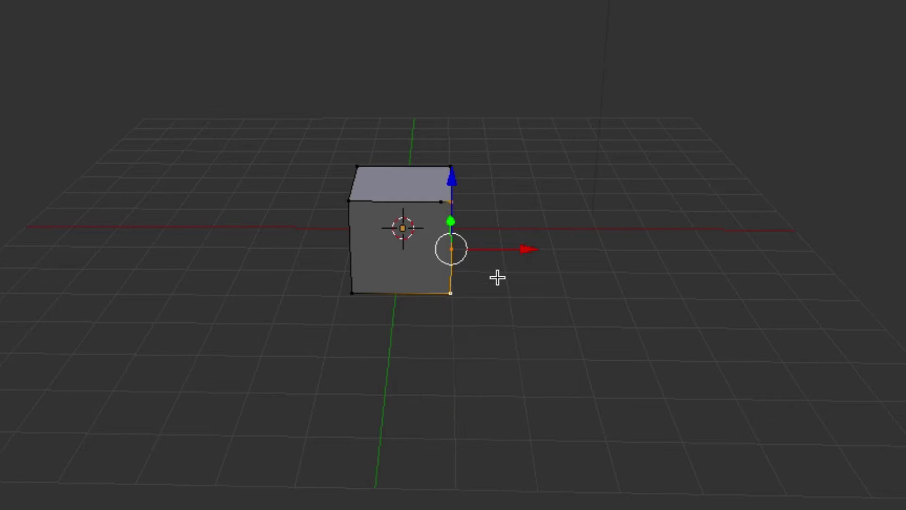
Move the midpoint vertex of the front face's right edge up along Z to just below the top corner
click(451, 249)
key(g)
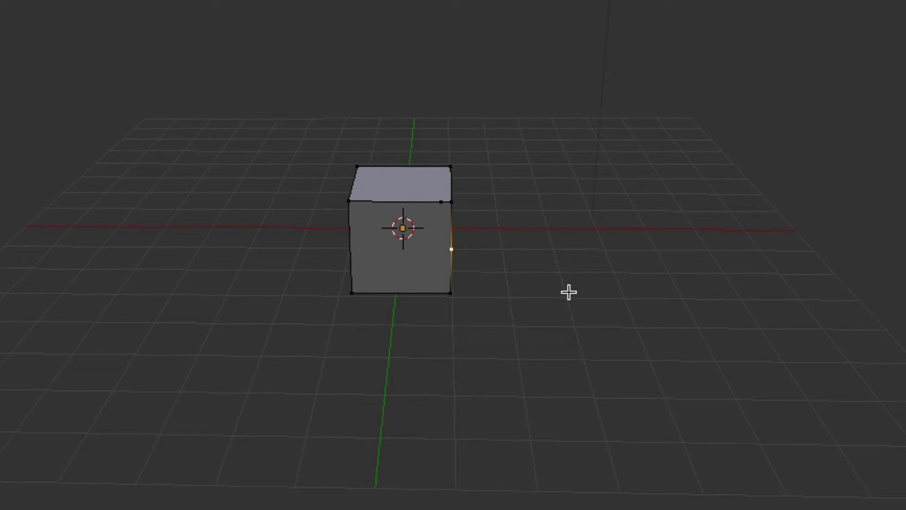
key(z)
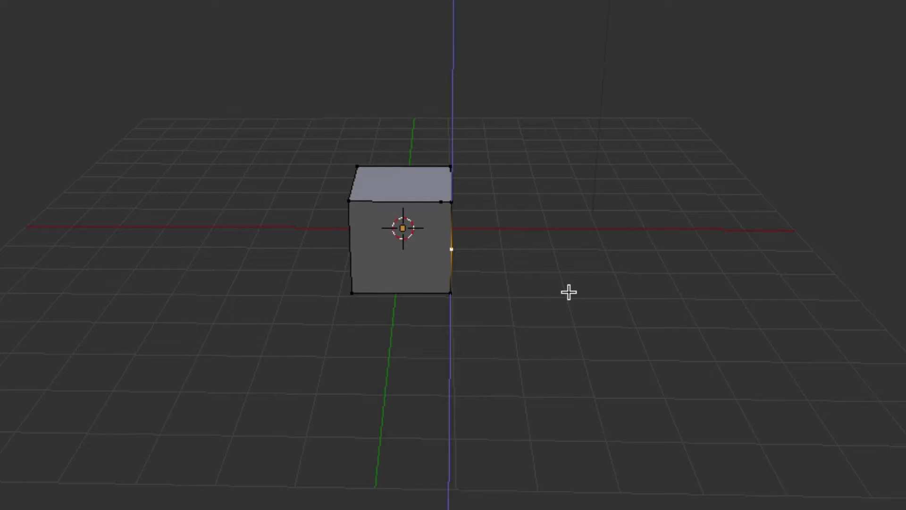
click(568, 292)
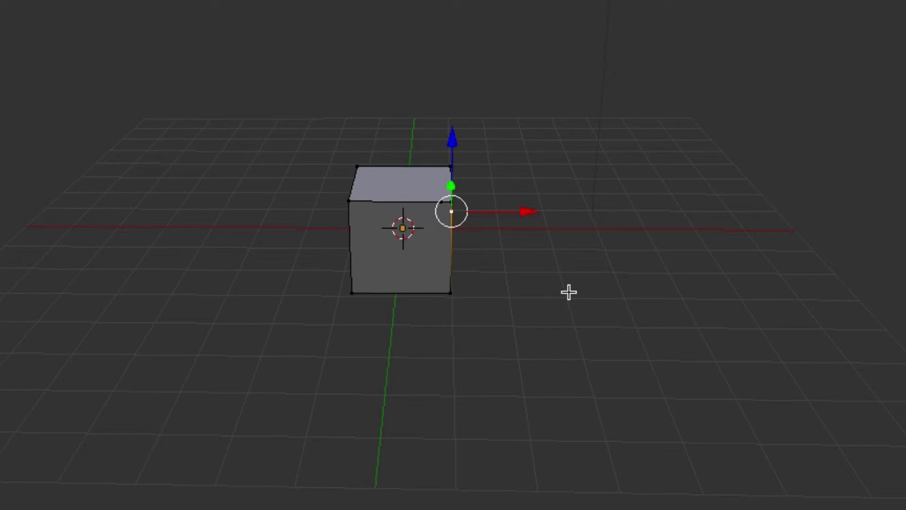
Select the two lower corner vertices of the front face and subdivide the bottom edge between them
right_click(451, 295)
shift+right_click(352, 293)
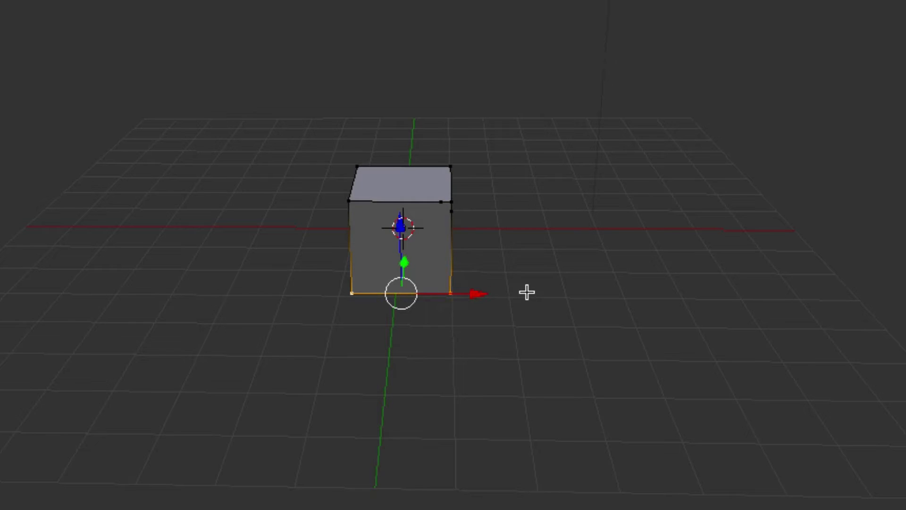
key(w)
click(471, 311)
key(ctrl+space)
key(g)
key(x)
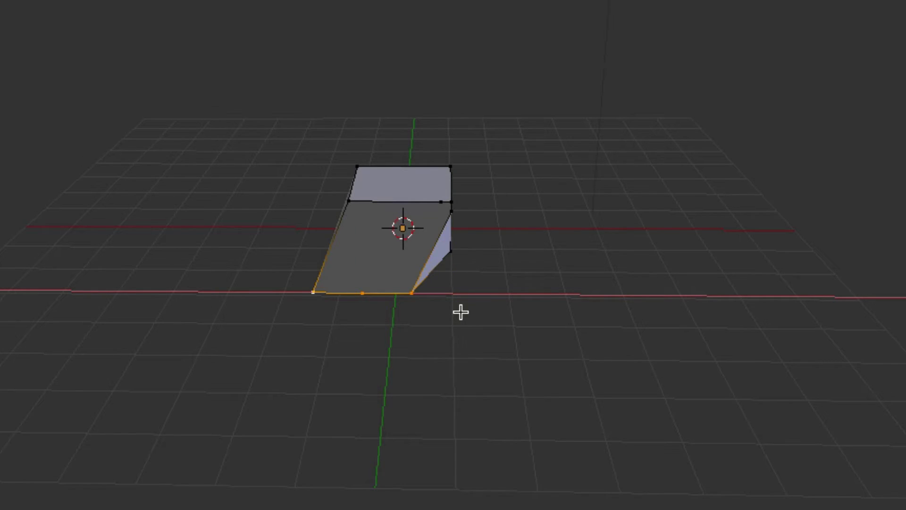
key(Escape)
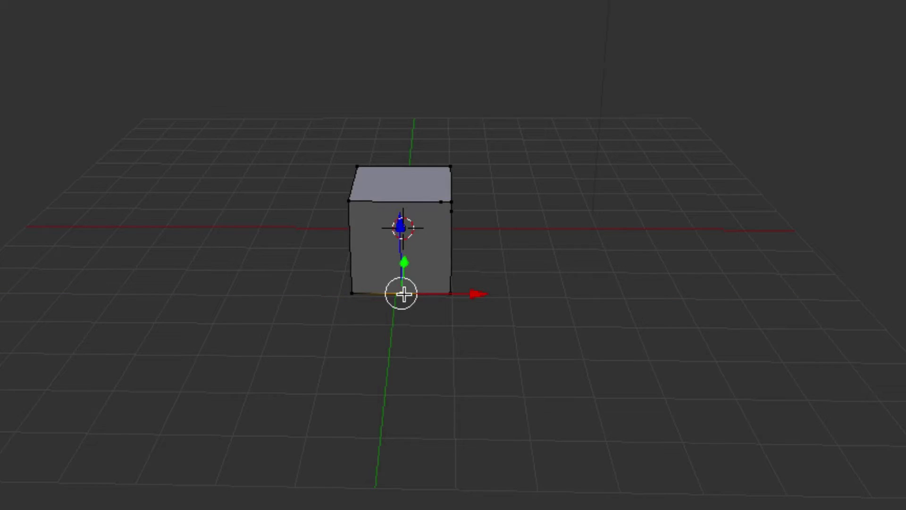
Move only the bottom edge's midpoint vertex along X to just beside the front face's lower left corner
drag(401, 294, 403, 294)
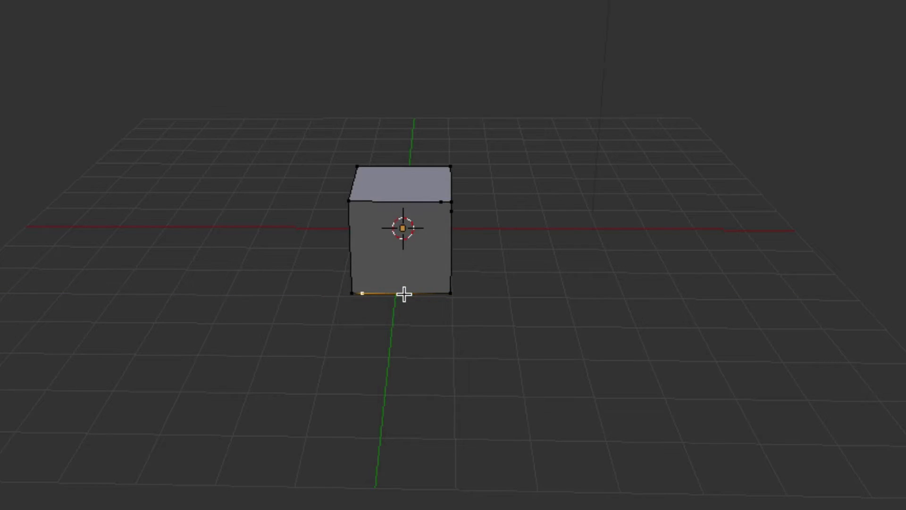
click(404, 294)
Subdivide the left vertical edge of the cube's front face between its lower and upper corner vertices
right_click(348, 297)
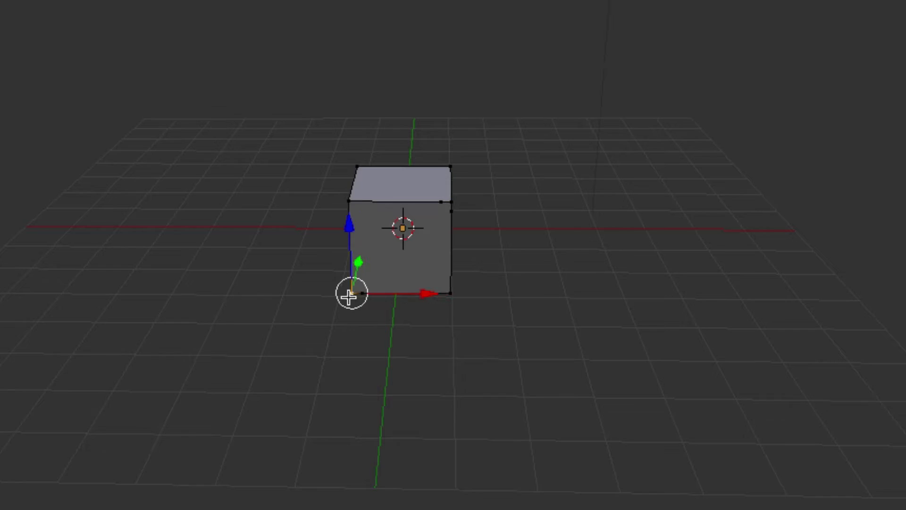
shift+right_click(345, 200)
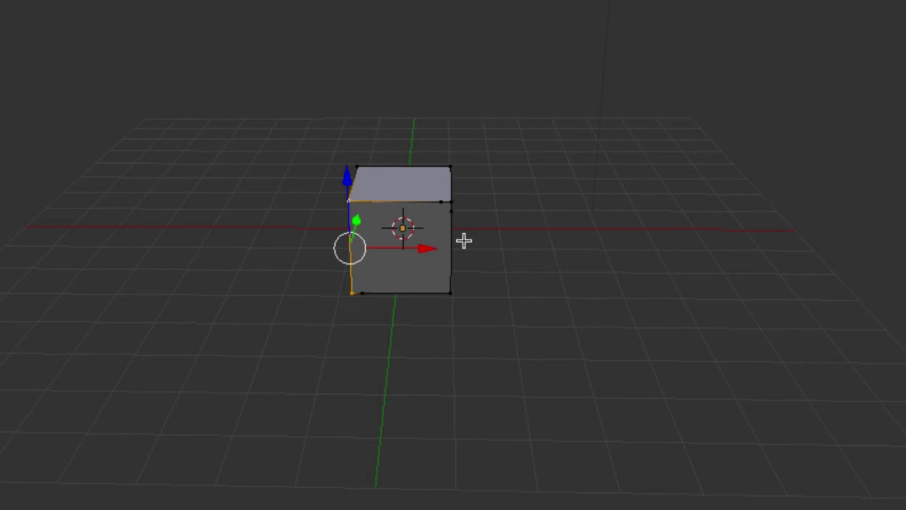
key(w)
click(466, 240)
Move only the midpoint vertex of the front face's left edge by -.8 along Z, to just above the lower corner
scroll(475, 241, up, 2)
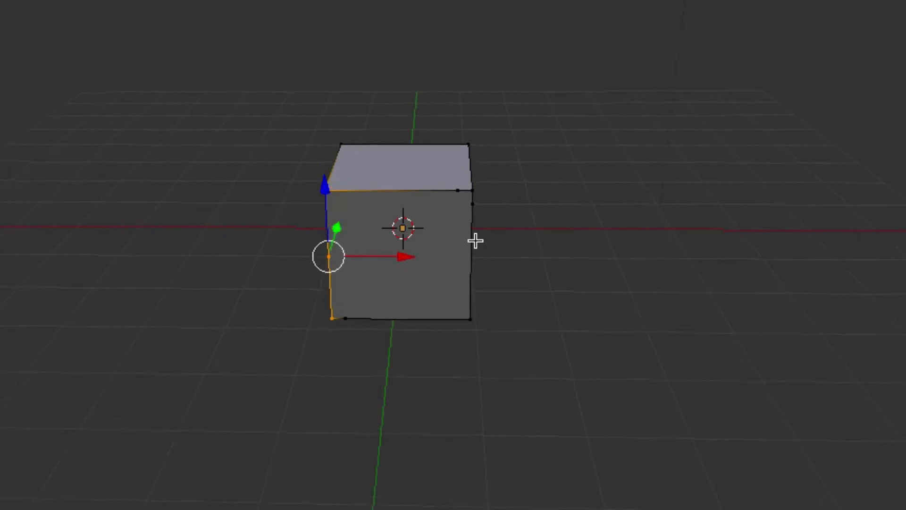
scroll(471, 239, up, 4)
middle_drag(470, 246, 471, 245)
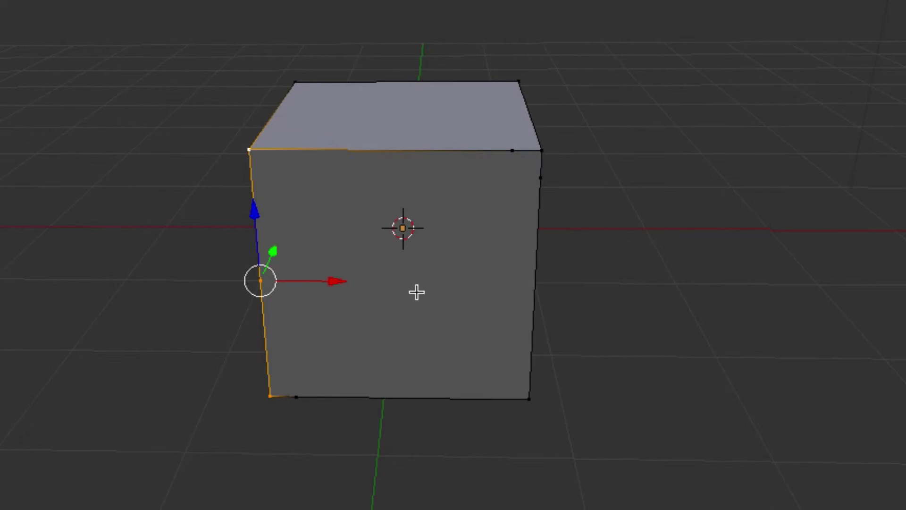
right_click(263, 276)
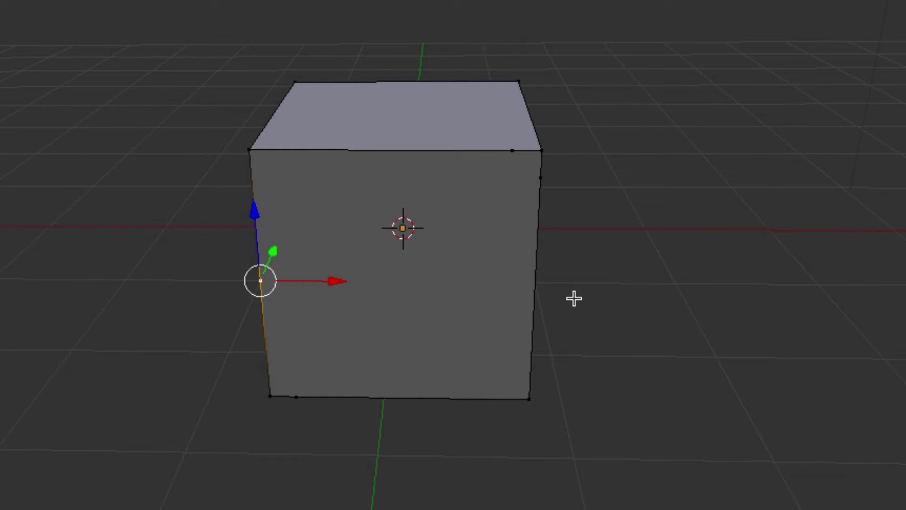
key(ctrl+space)
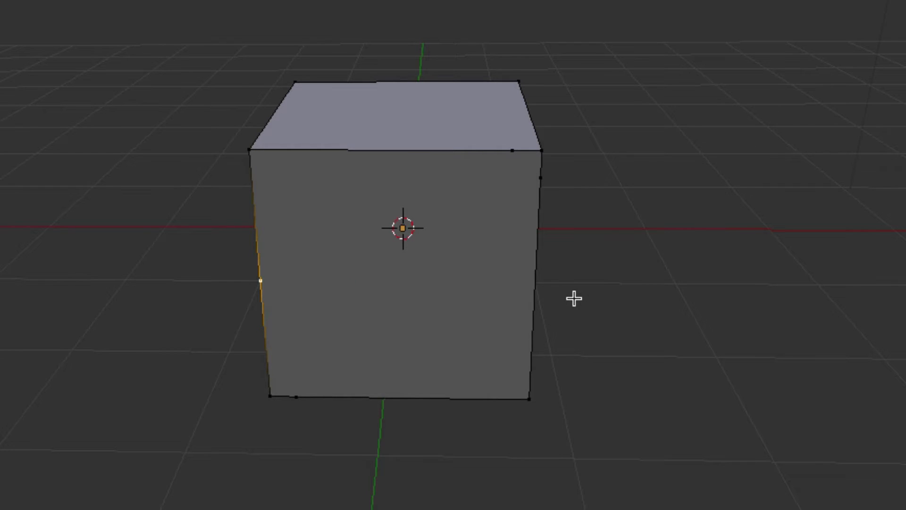
text(-.8)
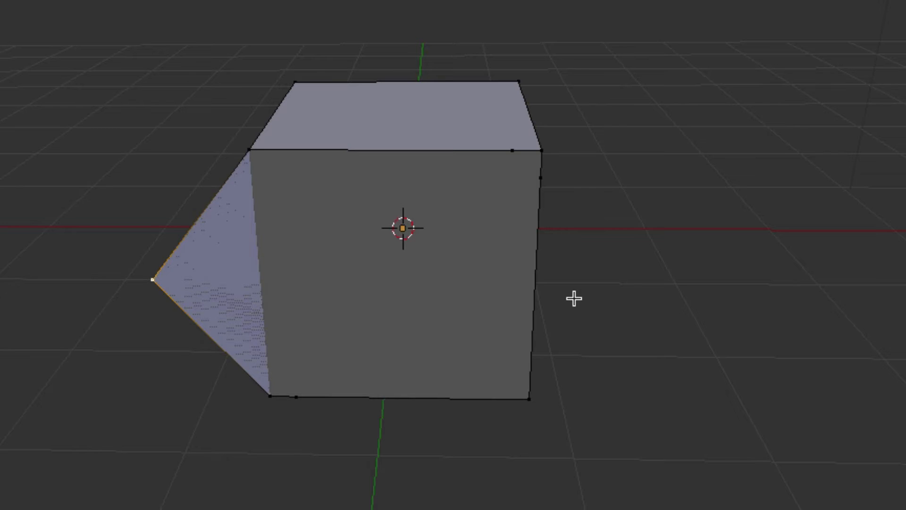
text(z)
key(Return)
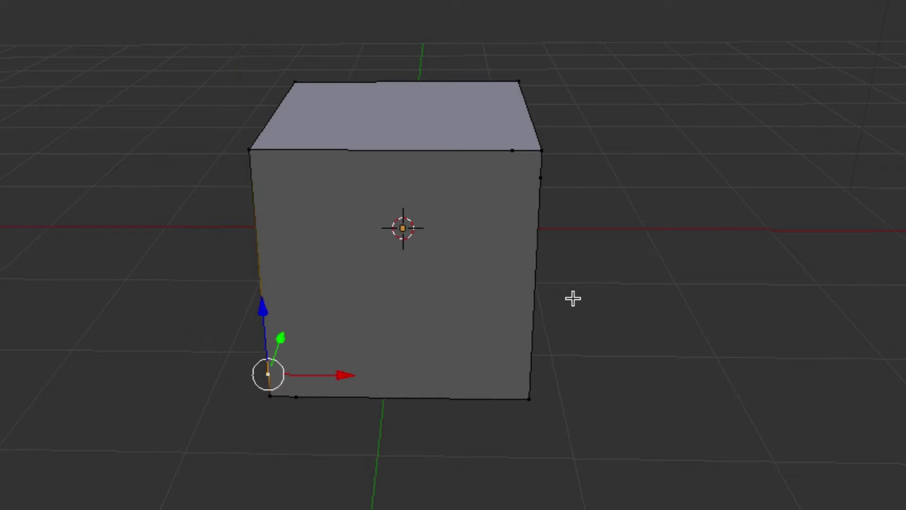
Create a diagonal strip face from the three vertices at the front face's lower left corner and the three at its upper right corner
shift+click(270, 395)
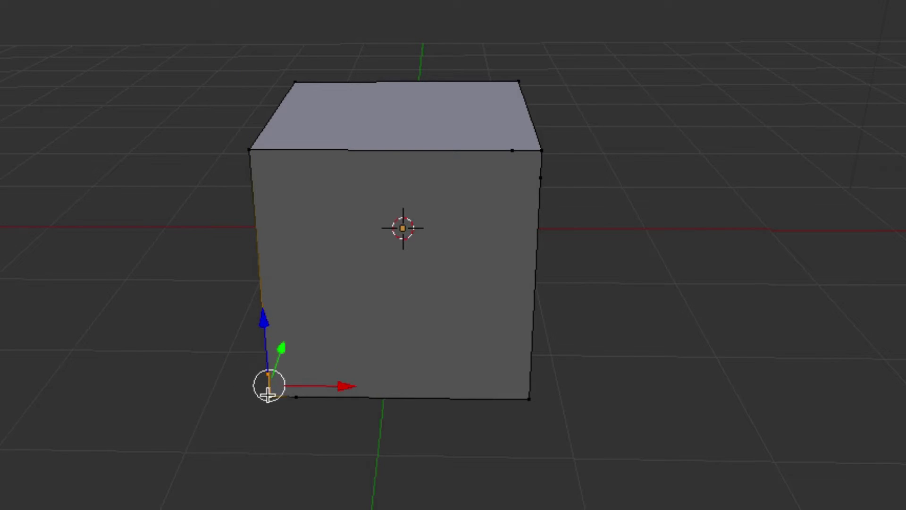
shift+click(296, 397)
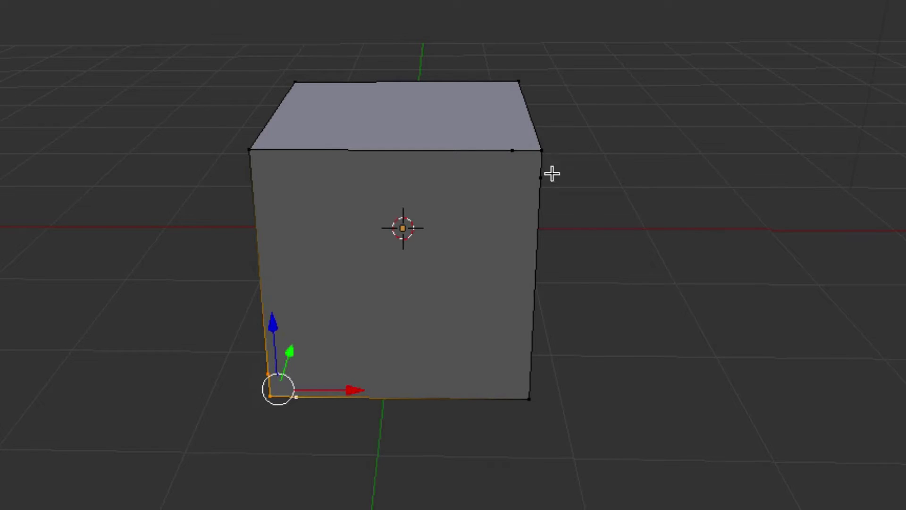
shift+click(550, 174)
shift+click(547, 162)
shift+click(517, 147)
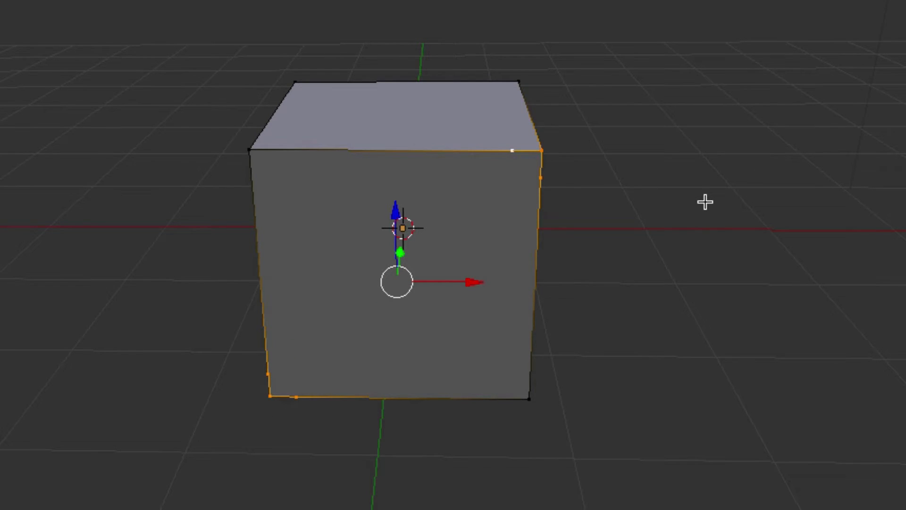
key(f)
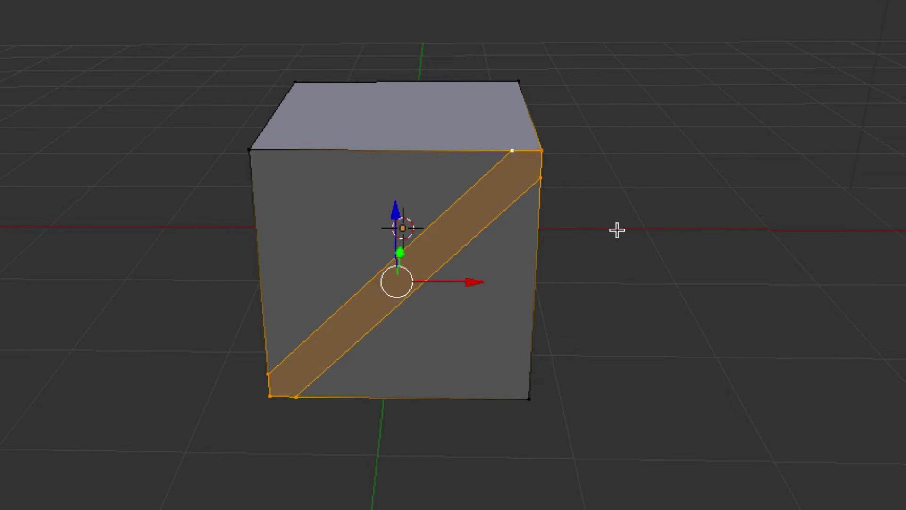
Extrude the diagonal strip face along the Y axis so it protrudes slightly in front of the cube
key(e)
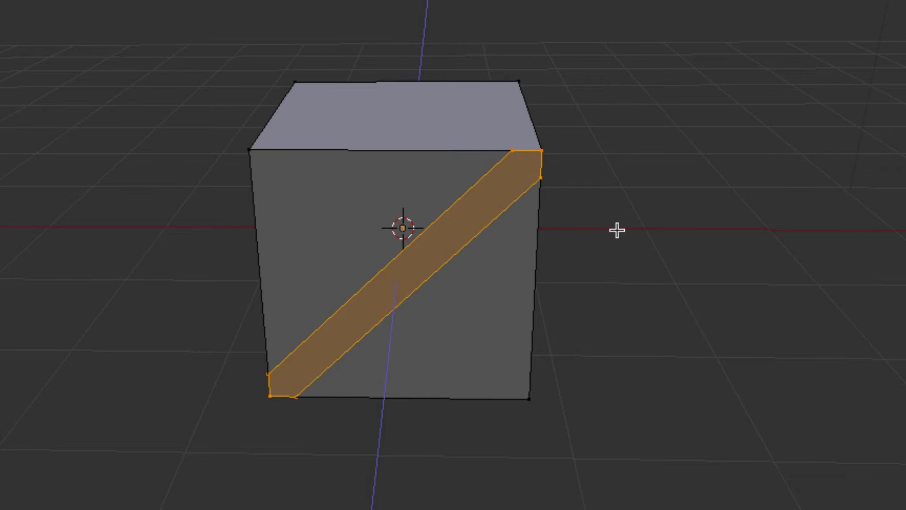
key(y)
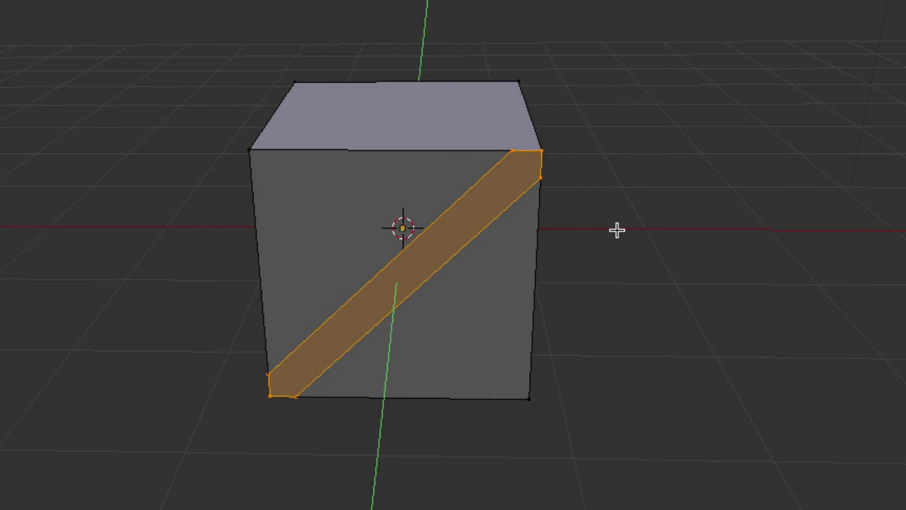
middle_drag(617, 230, 632, 274)
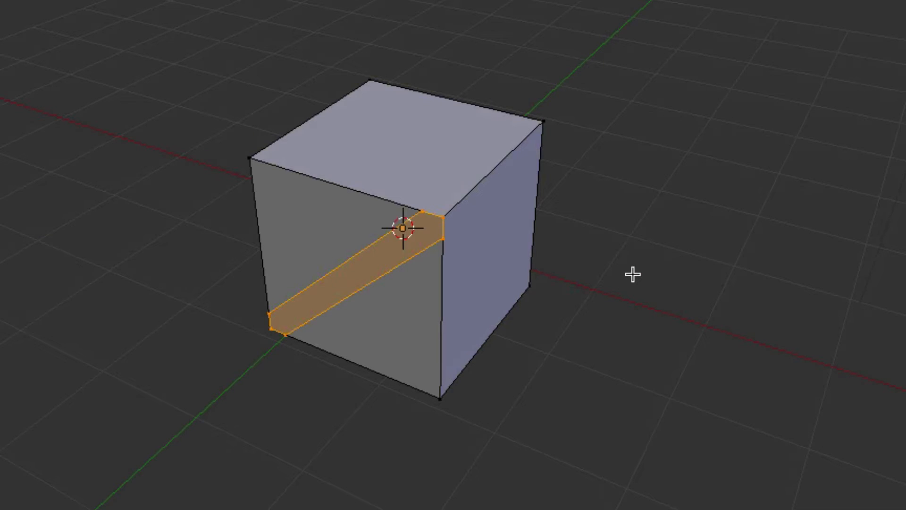
key(1)
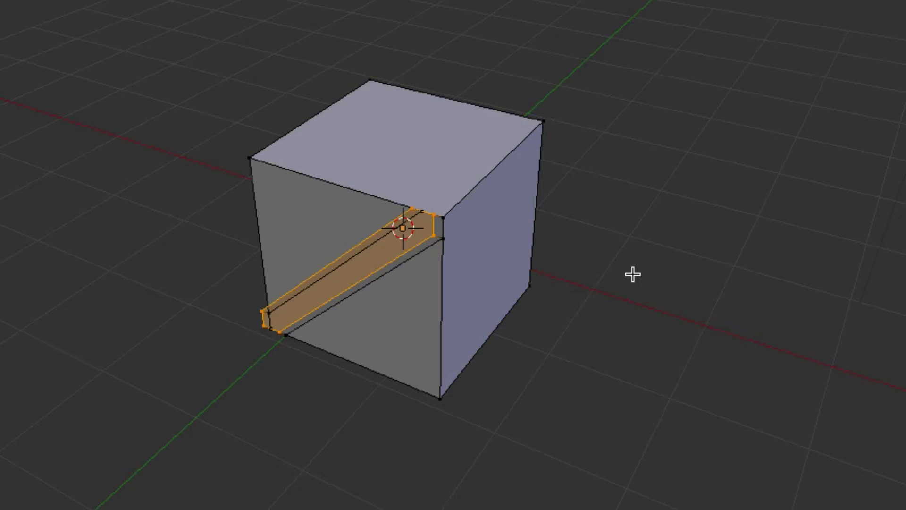
key(Return)
key(ctrl+space)
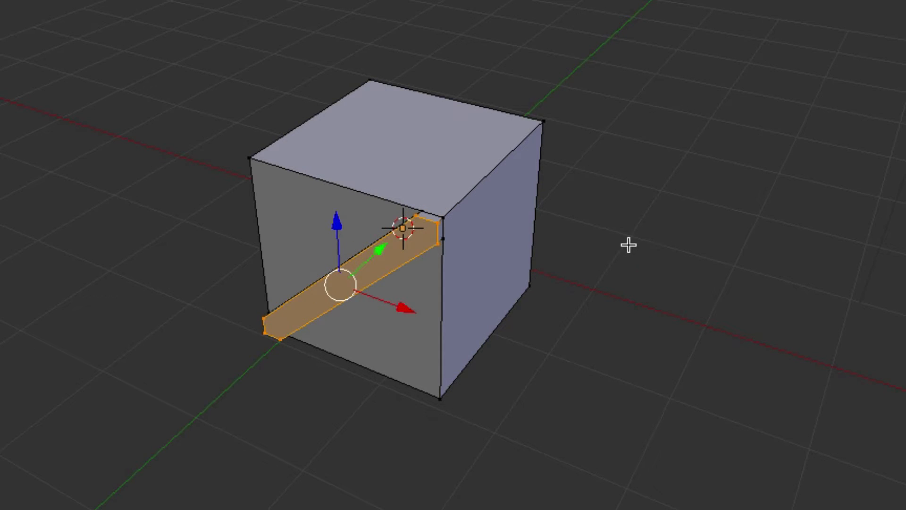
Try to subdivide the top front edge between the front face's two upper corner vertices
middle_drag(629, 245, 606, 249)
middle_drag(319, 237, 458, 270)
right_click(304, 170)
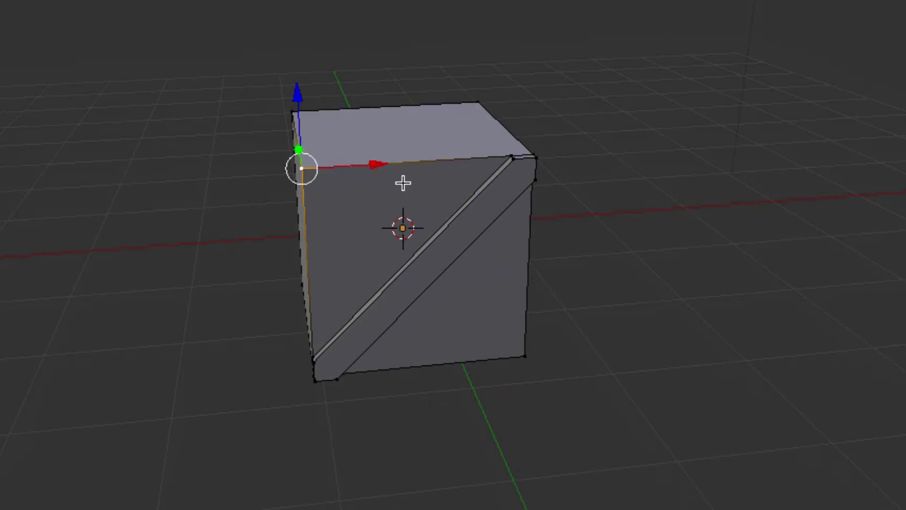
middle_drag(404, 183, 504, 172)
right_click(532, 293)
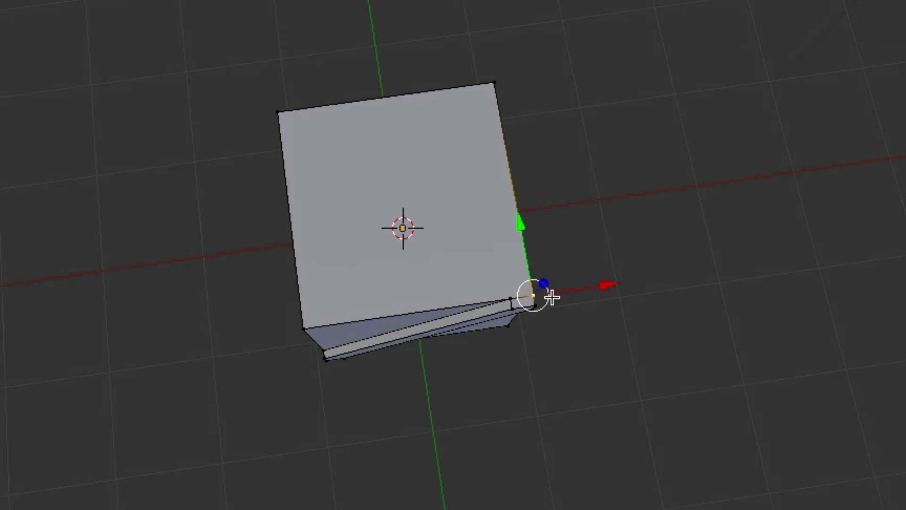
shift+right_click(304, 326)
middle_drag(273, 274, 246, 262)
key(w)
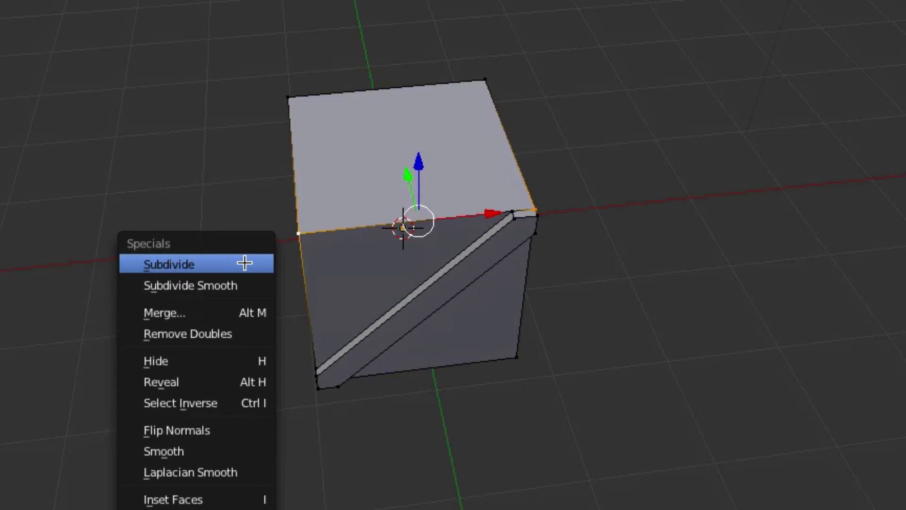
click(244, 263)
key(KP_1)
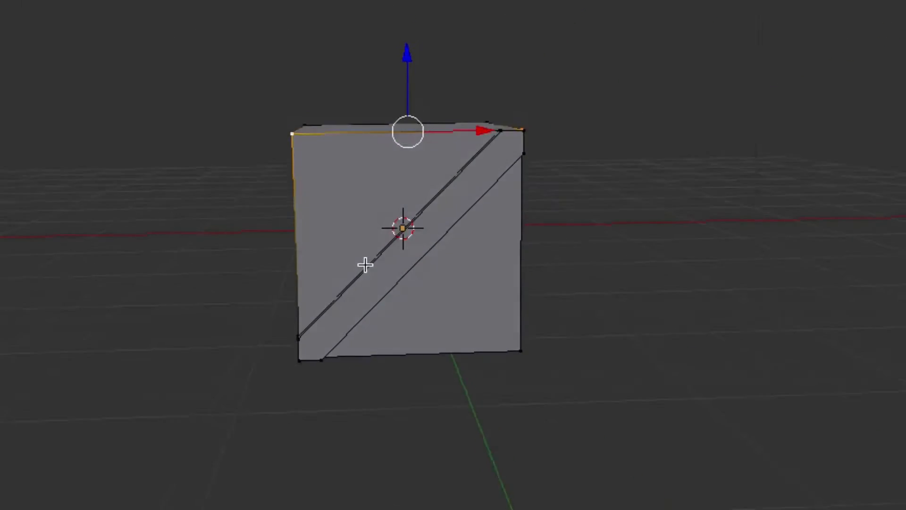
middle_drag(365, 265, 310, 263)
middle_drag(485, 227, 484, 249)
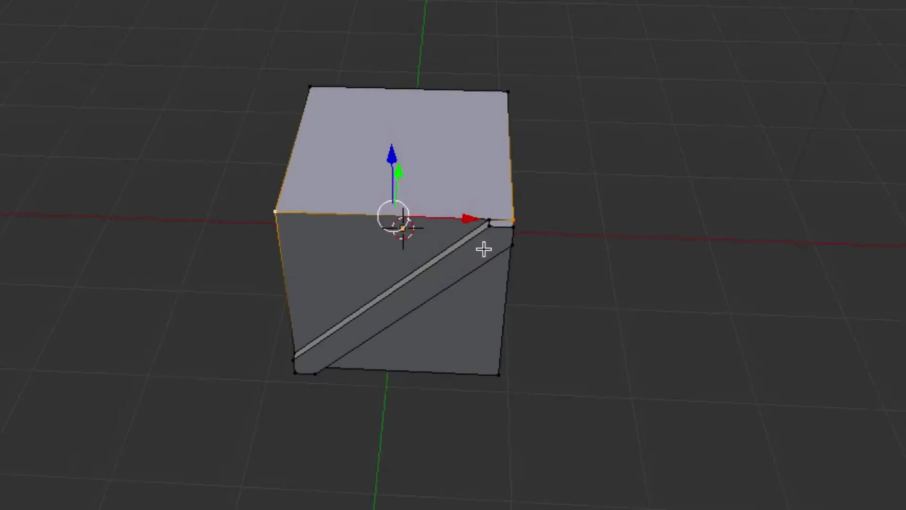
Try filling a face between the four corner vertices of the cube's front, and undo the fill
right_click(515, 222)
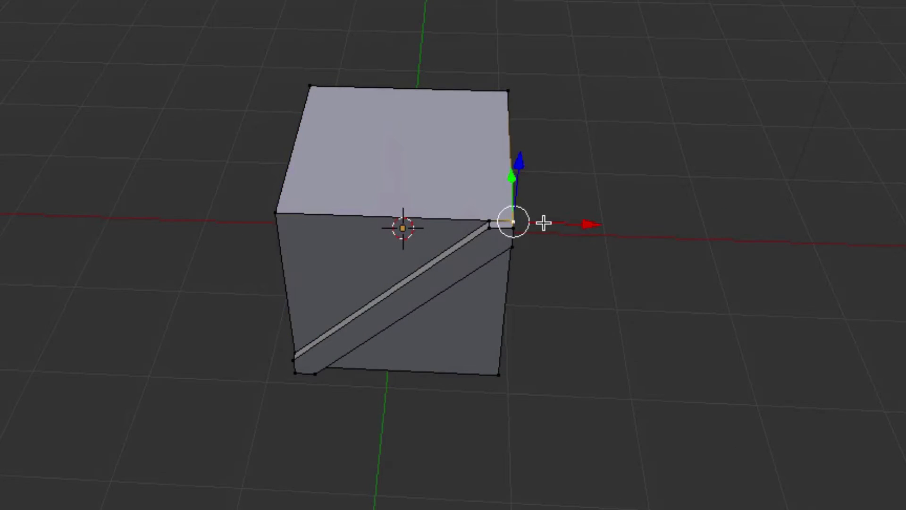
middle_drag(544, 223, 536, 223)
shift+right_click(258, 180)
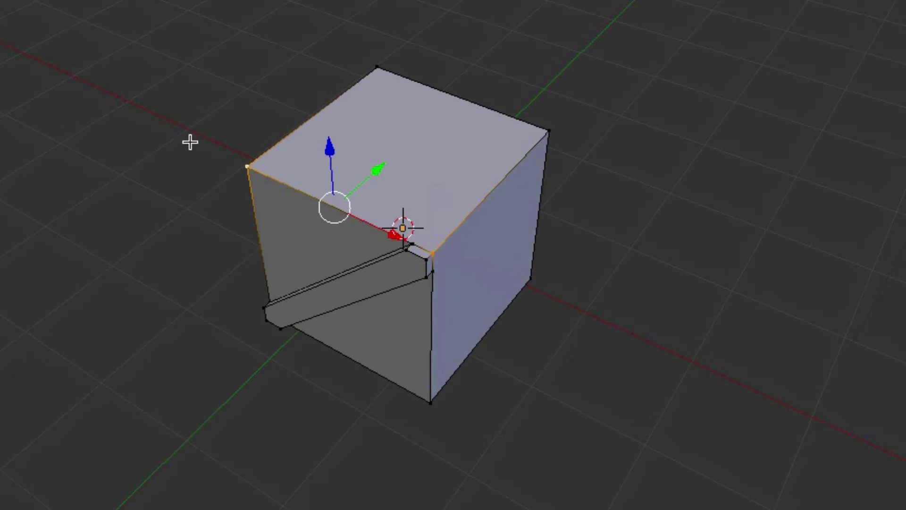
middle_drag(354, 237, 399, 297)
shift+right_click(437, 366)
shift+right_click(263, 257)
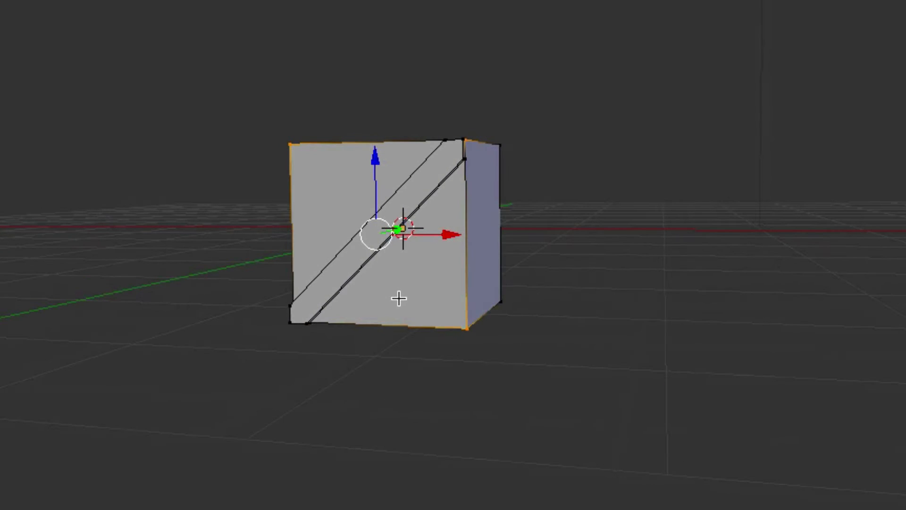
key(f)
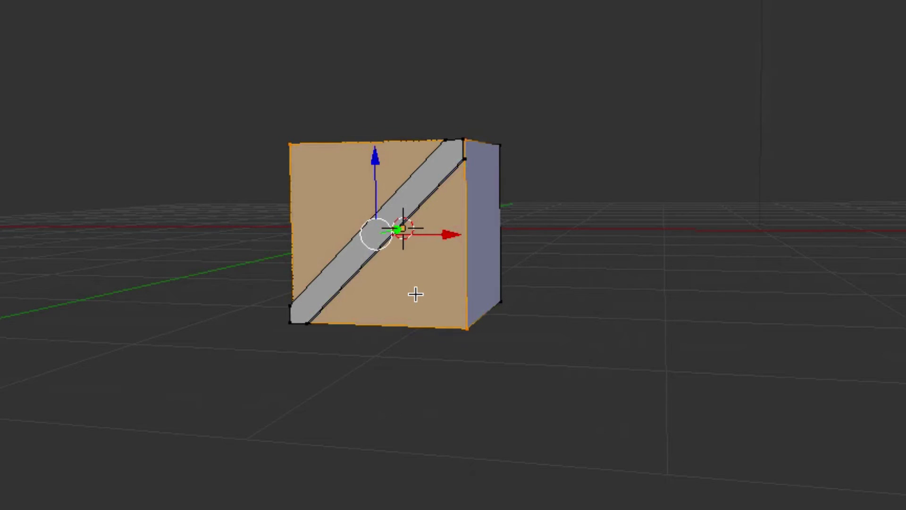
key(ctrl+z)
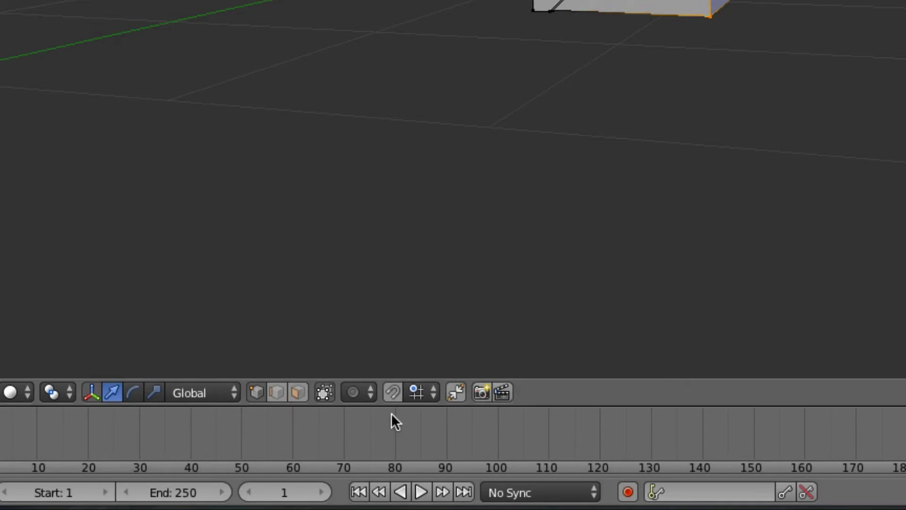
Switch to face selection and delete the cube's original front face behind the diagonal strip
click(298, 392)
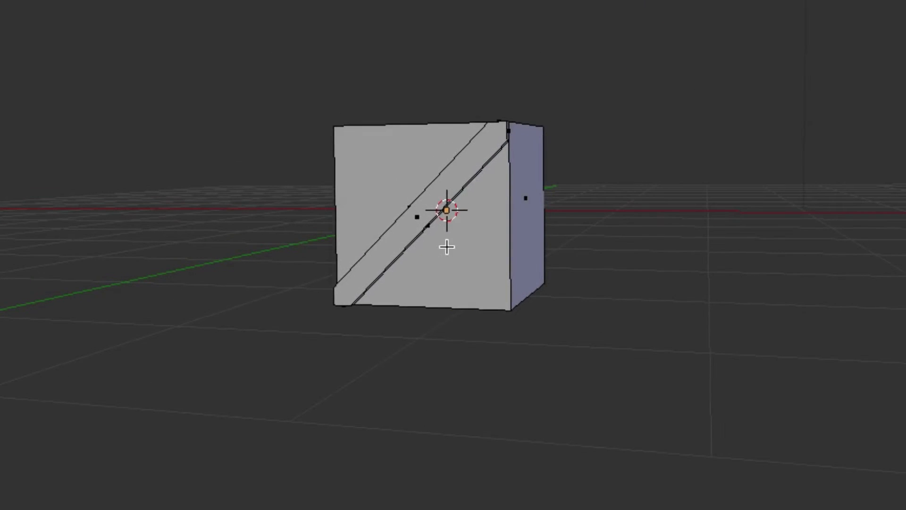
right_click(450, 249)
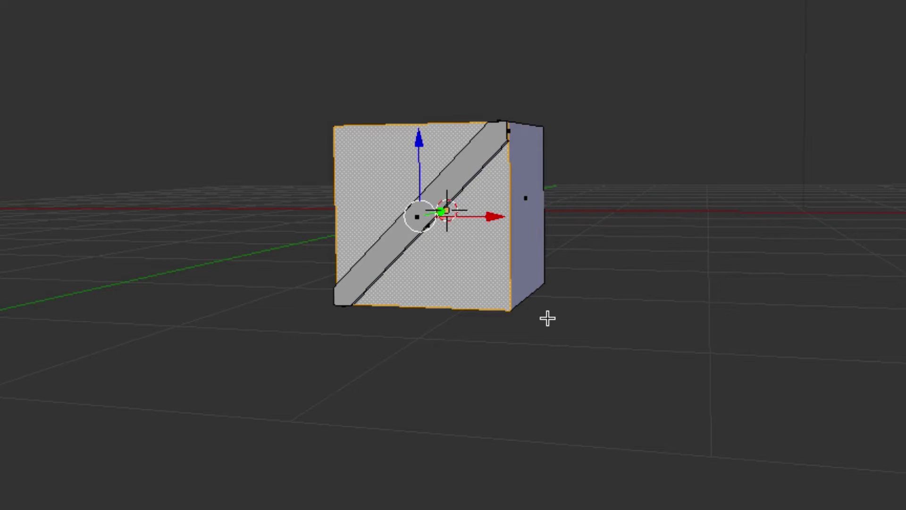
key(x)
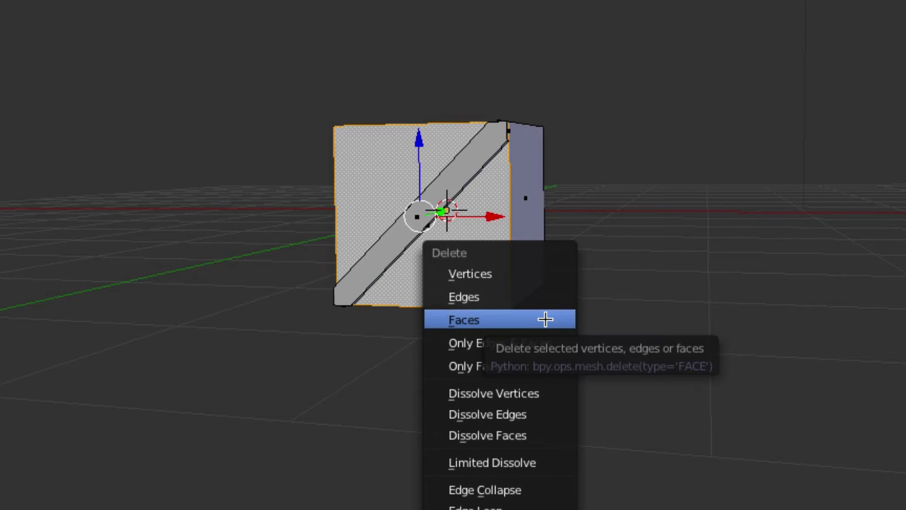
click(545, 320)
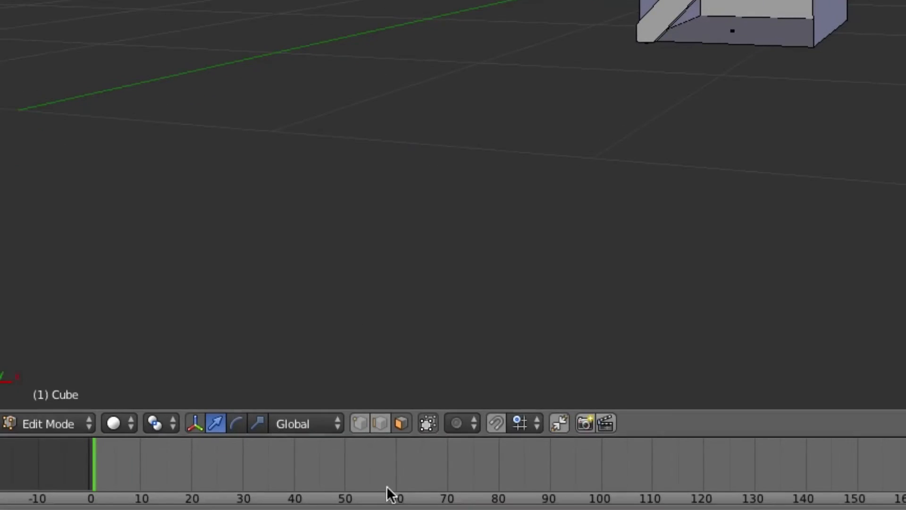
Switch to vertex selection and fill a new front face between the cube's four front corner vertices
click(359, 424)
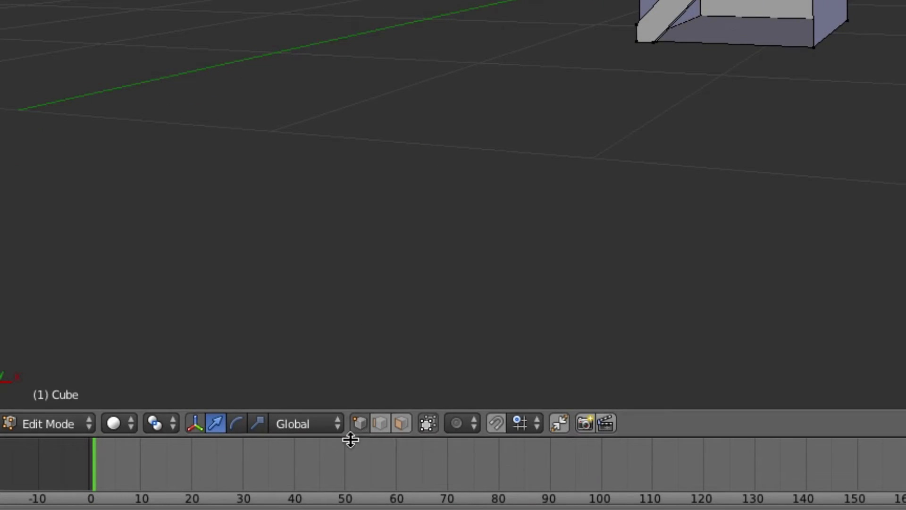
right_click(803, 48)
middle_drag(724, 42, 723, 7)
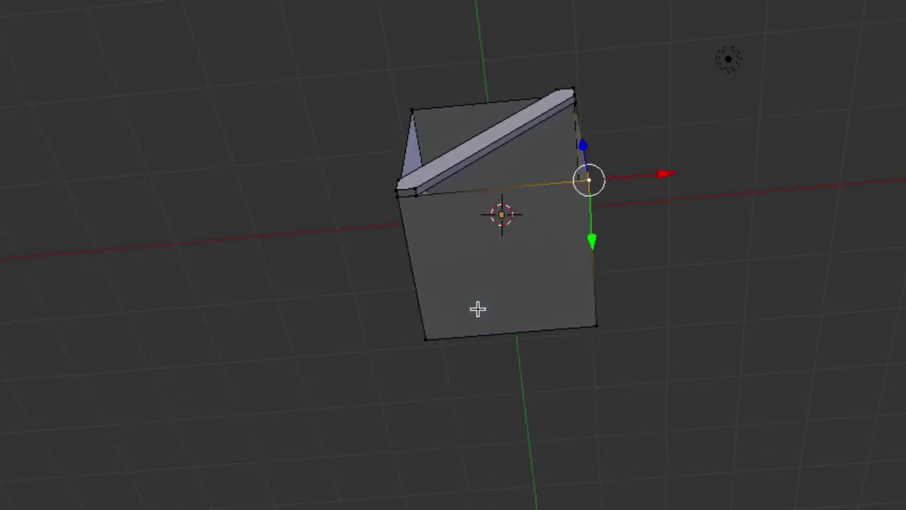
middle_drag(478, 309, 465, 280)
shift+right_click(405, 173)
middle_drag(441, 184, 376, 196)
shift+right_click(395, 173)
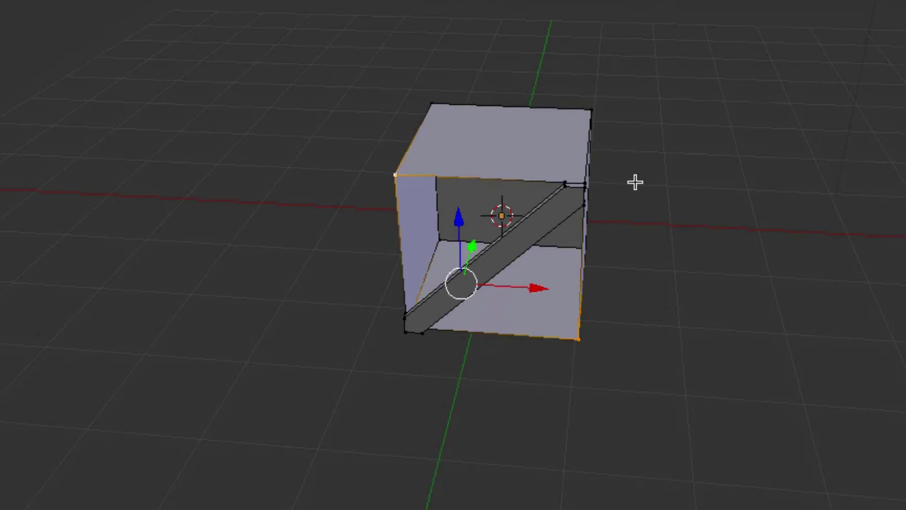
shift+right_click(585, 182)
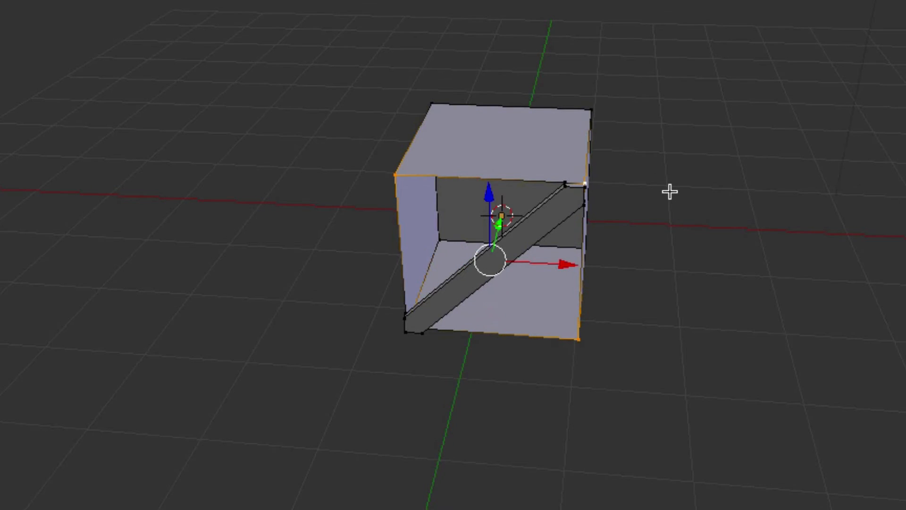
key(f)
Examine the filled front face and the vertices at the diagonal strip's lower end from below the cube
middle_drag(670, 192, 667, 192)
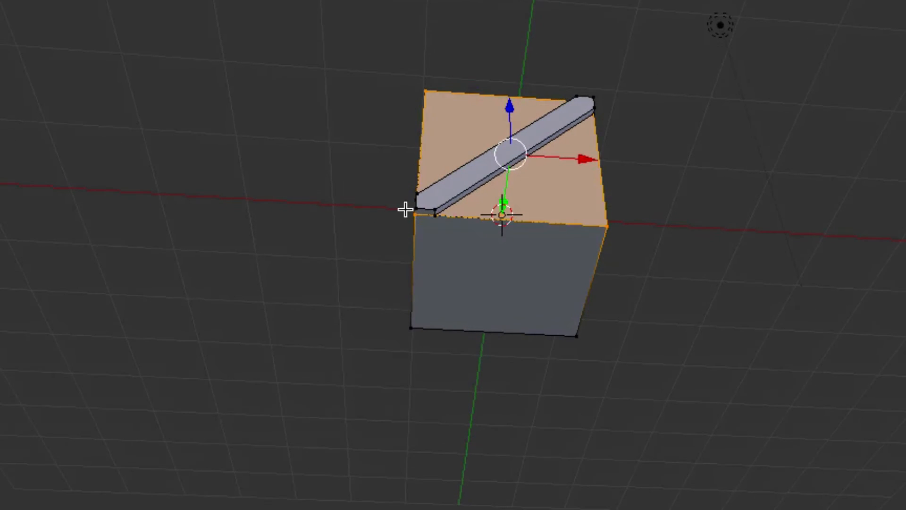
right_click(448, 211)
middle_drag(498, 228, 493, 231)
middle_drag(500, 233, 587, 242)
right_click(503, 201)
right_click(524, 222)
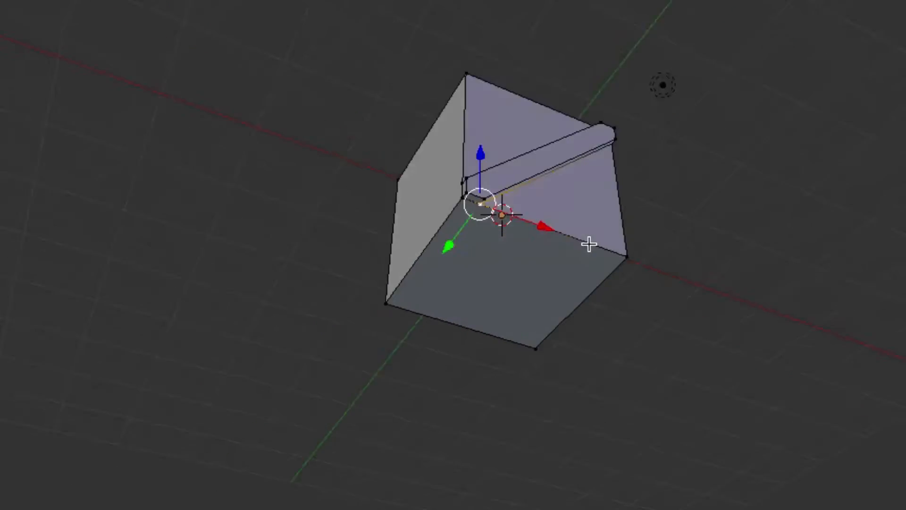
key(KP_1)
key(KP_8)
right_click(586, 235)
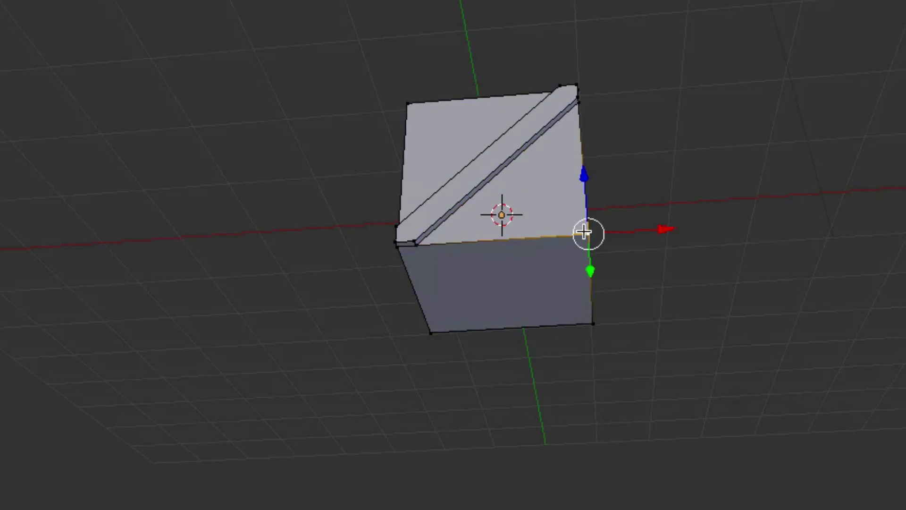
Select the front face's two upper corner vertices and subdivide the top front edge between them
key(KP_2)
key(KP_2)
key(KP_2)
key(KP_2)
right_click(583, 276)
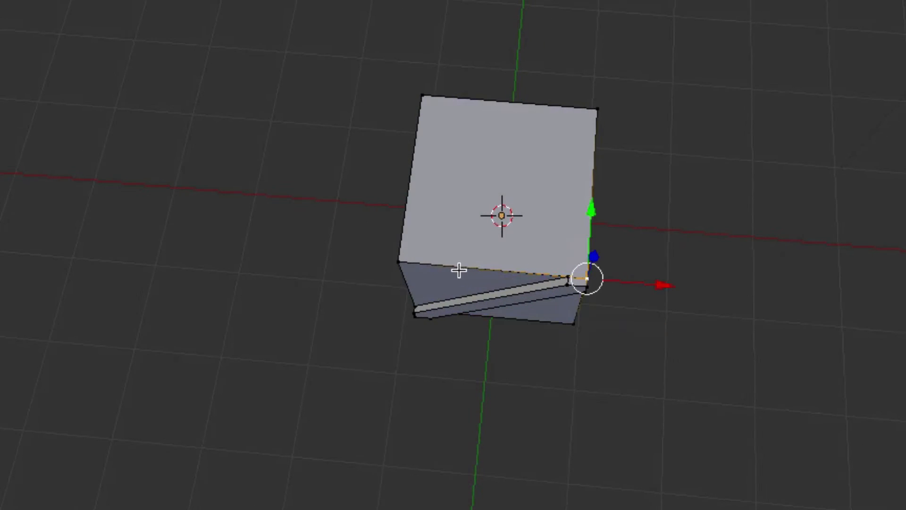
shift+right_click(399, 259)
key(KP_8)
key(KP_8)
key(KP_8)
key(KP_8)
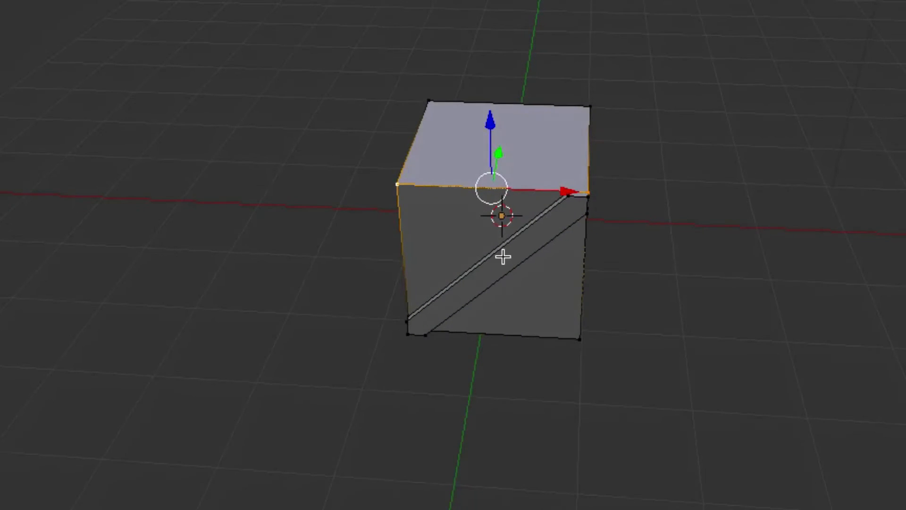
key(KP_8)
key(KP_8)
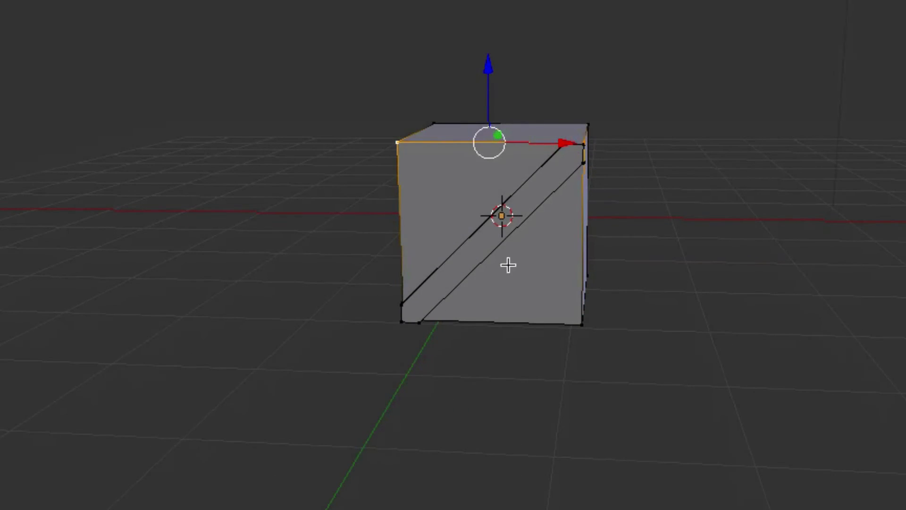
key(KP_6)
key(KP_2)
middle_drag(600, 272, 604, 272)
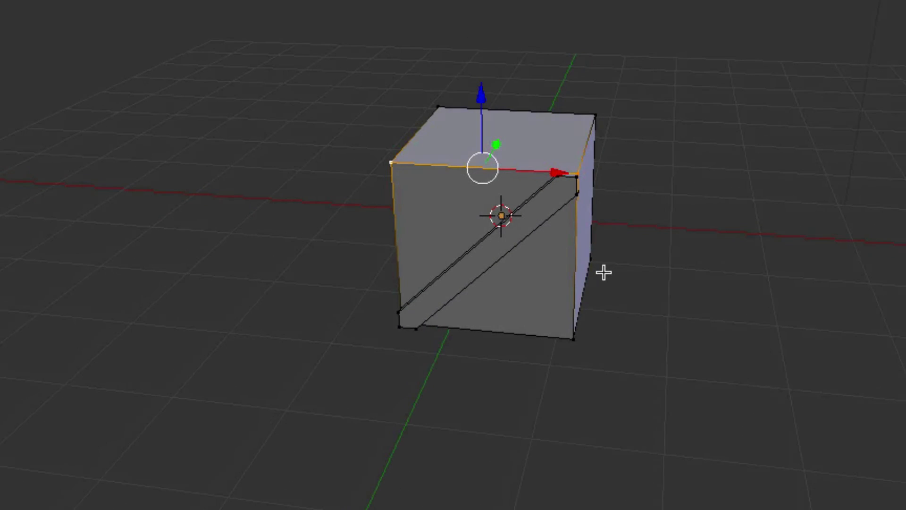
key(KP_2)
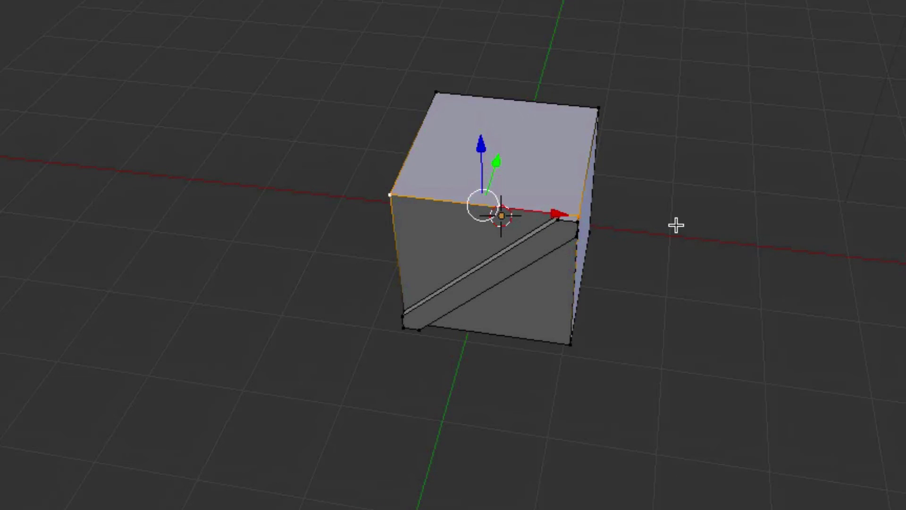
key(w)
key(Escape)
middle_drag(675, 224, 661, 241)
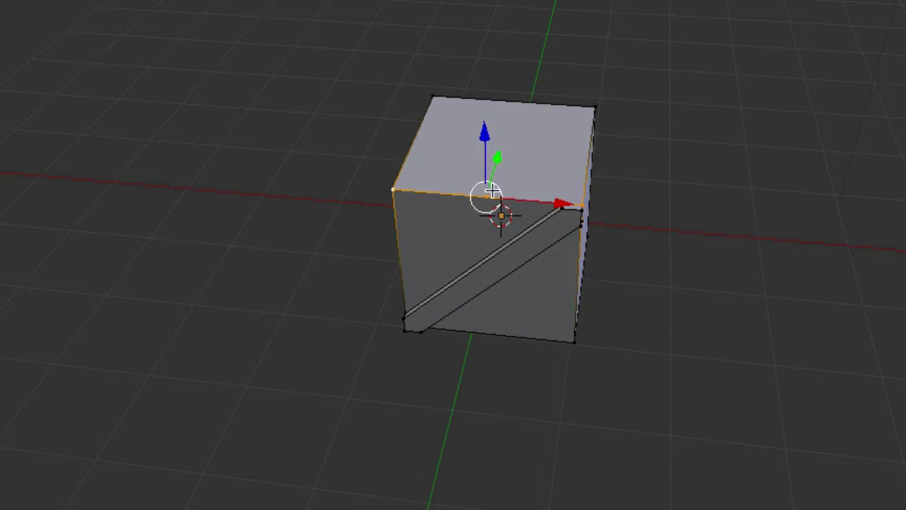
Move the top front edge's new midpoint vertex along the X axis until it sits close to the upper left corner
right_click(492, 191)
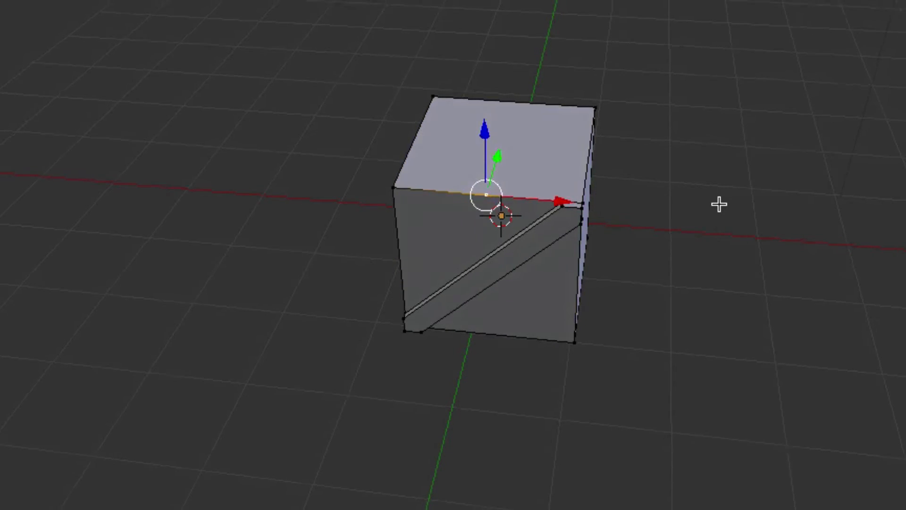
middle_drag(719, 204, 725, 198)
key(g)
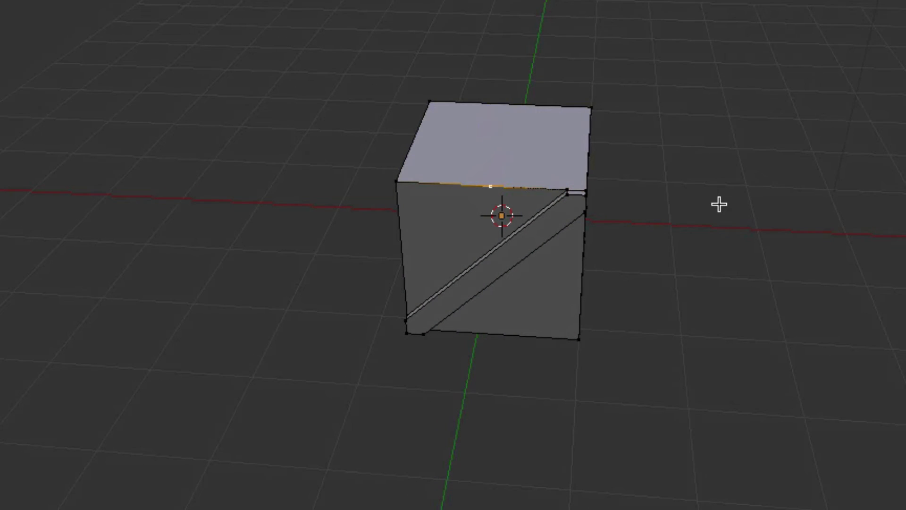
key(x)
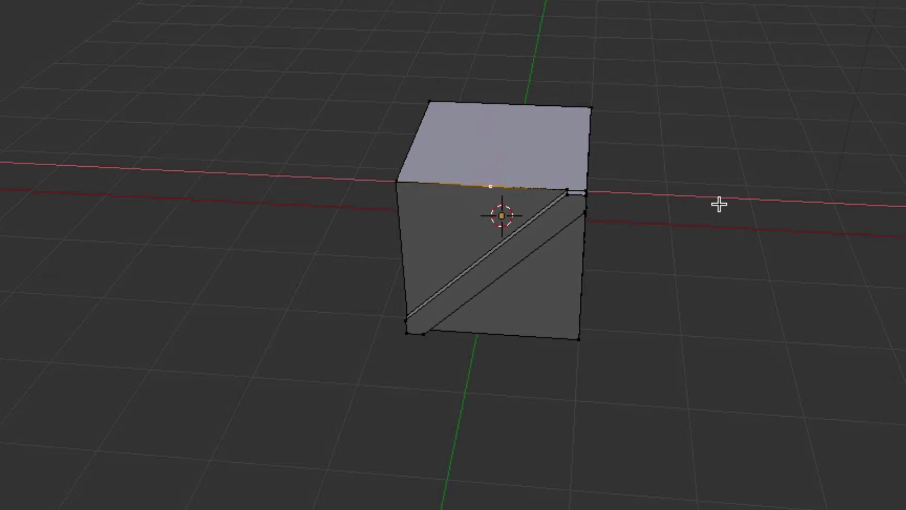
click(721, 203)
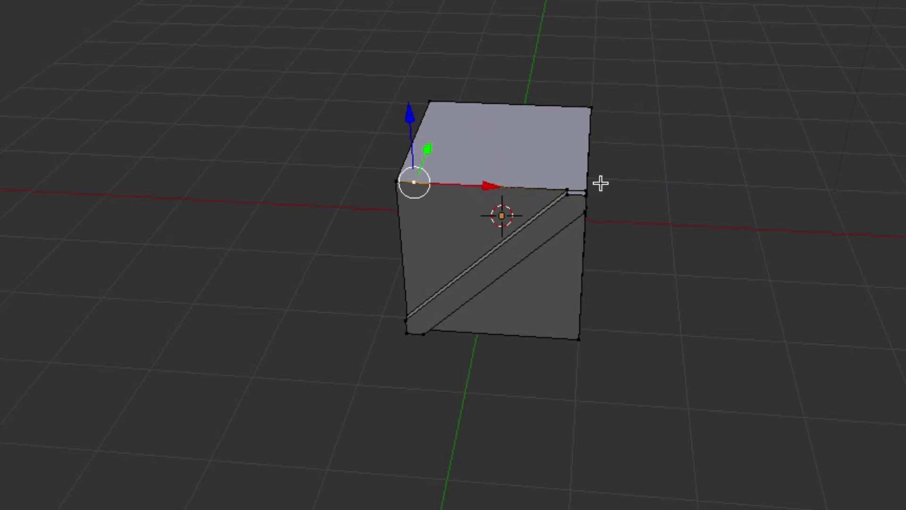
Fill a narrow vertical face along the front's left edge between the two left corners and their neighbouring top and bottom edge vertices
middle_drag(601, 182, 481, 313)
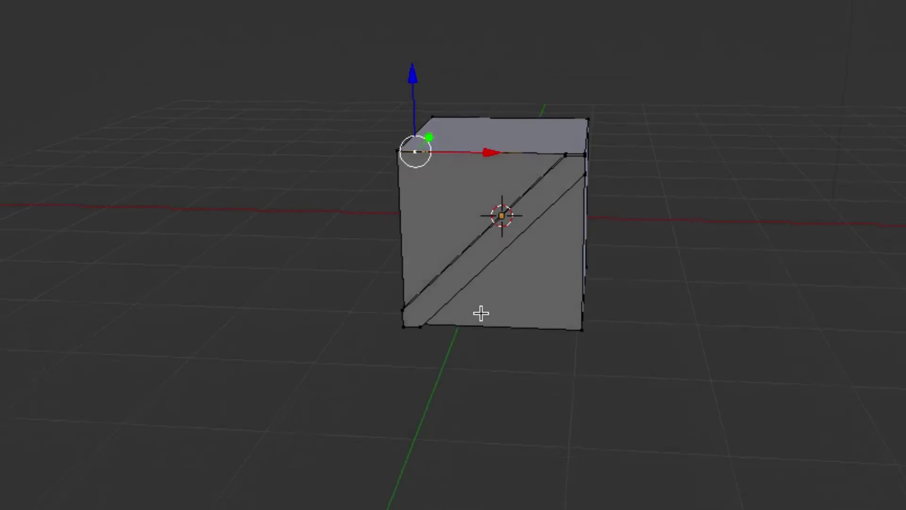
right_click(400, 150)
middle_drag(434, 234, 426, 184)
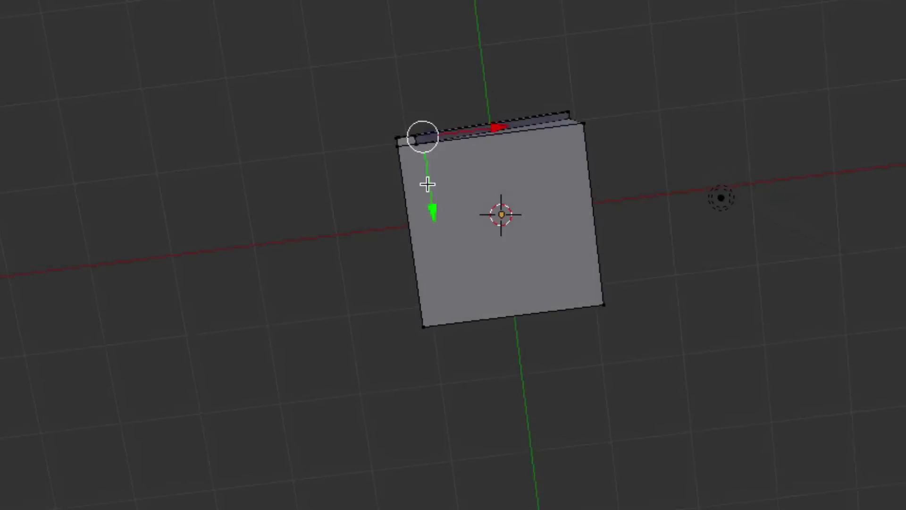
right_click(408, 143)
middle_drag(406, 146, 463, 227)
shift+right_click(403, 263)
shift+right_click(417, 266)
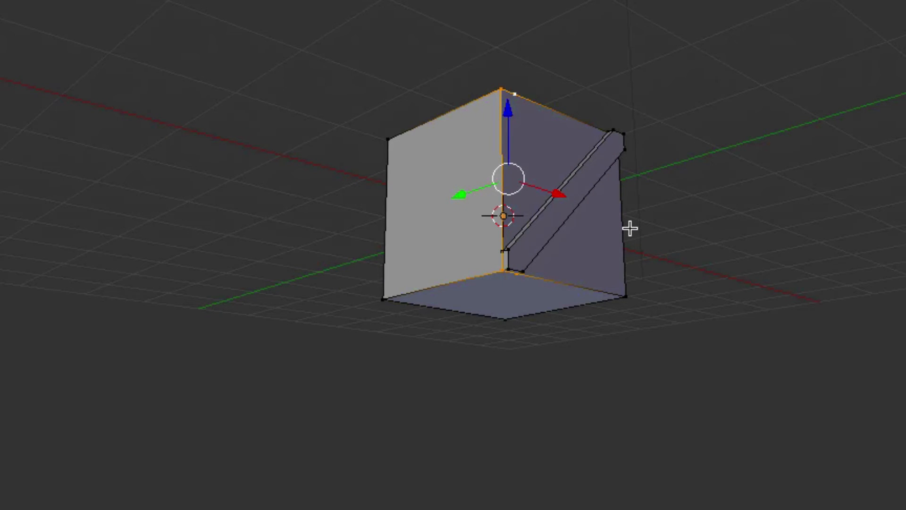
scroll(630, 229, up, 3)
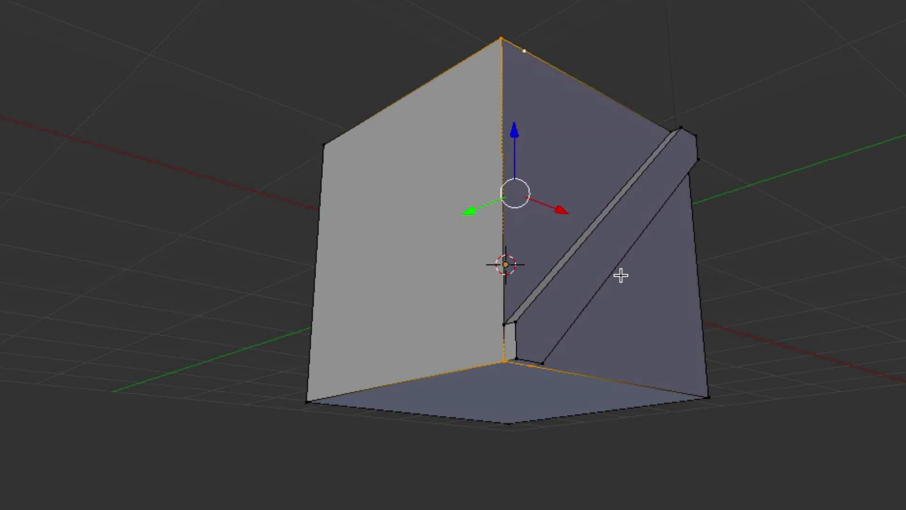
key(f)
middle_drag(620, 275, 619, 276)
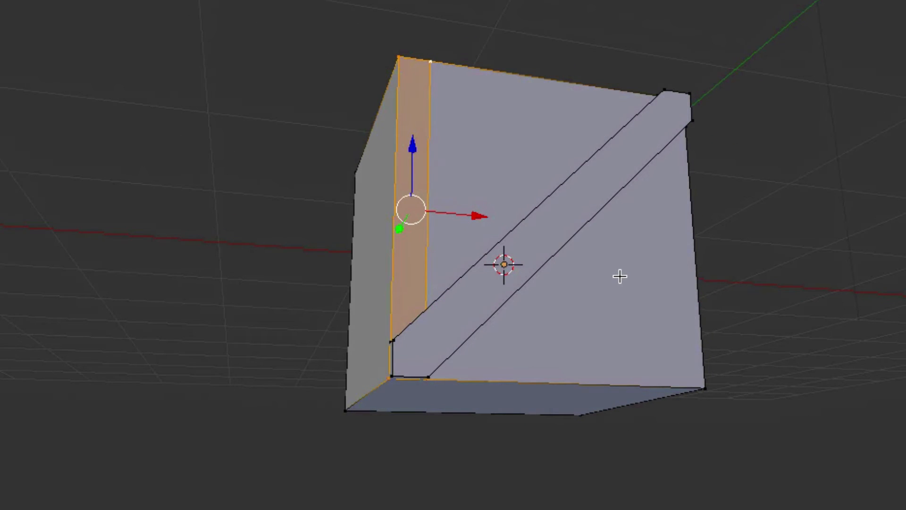
Extrude the narrow vertical strip face outward by -0.1 along the Y axis
key(e)
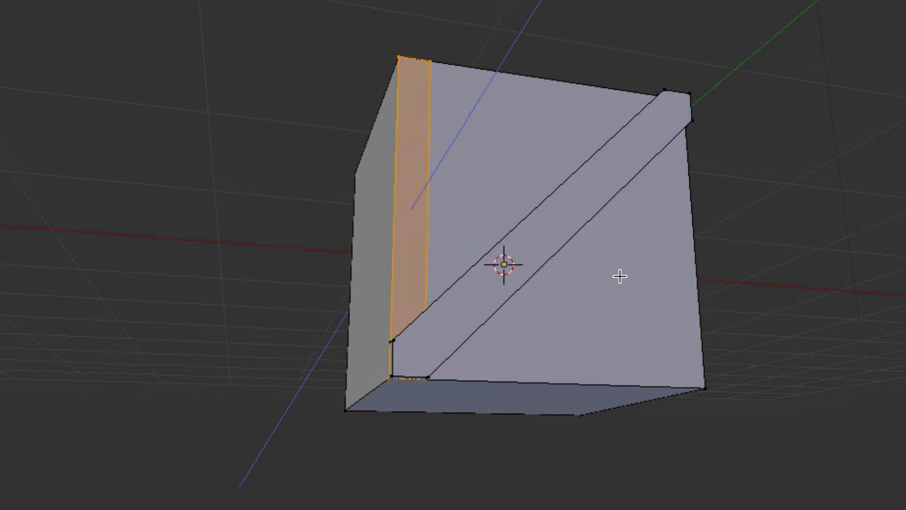
key(y)
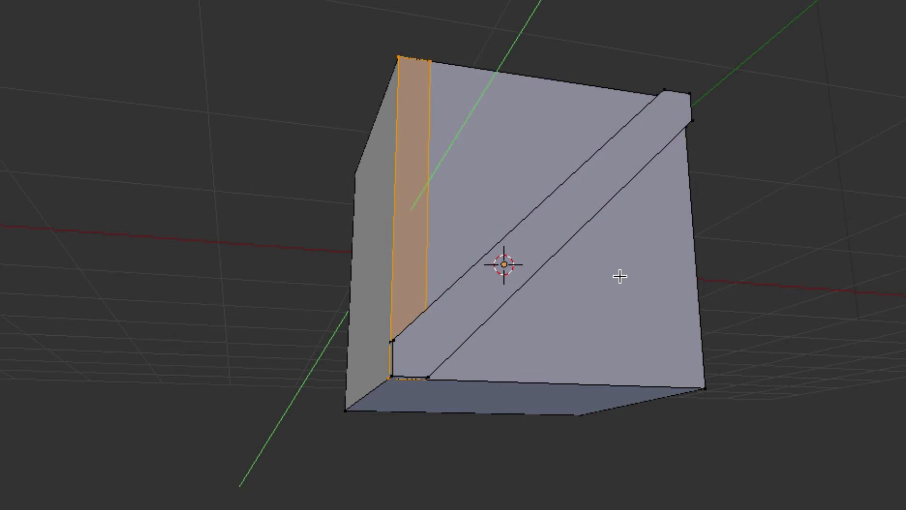
text(.1)
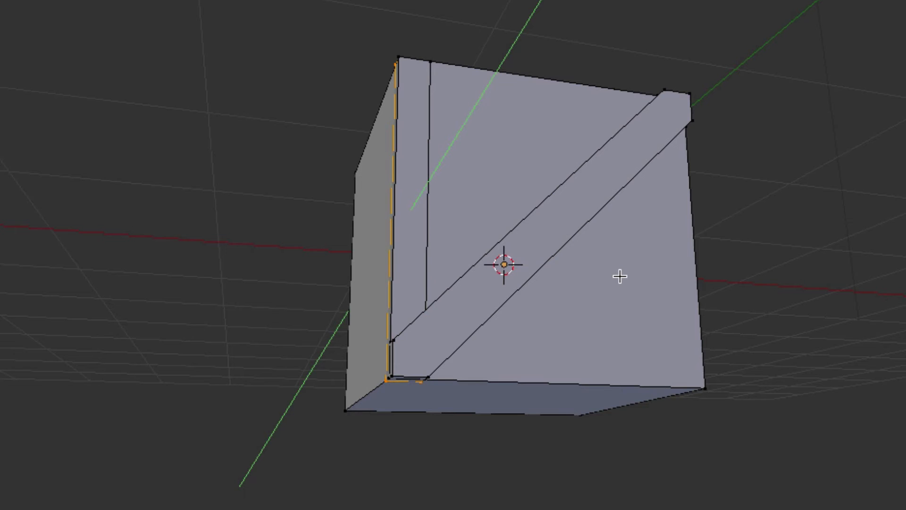
text(-)
key(Return)
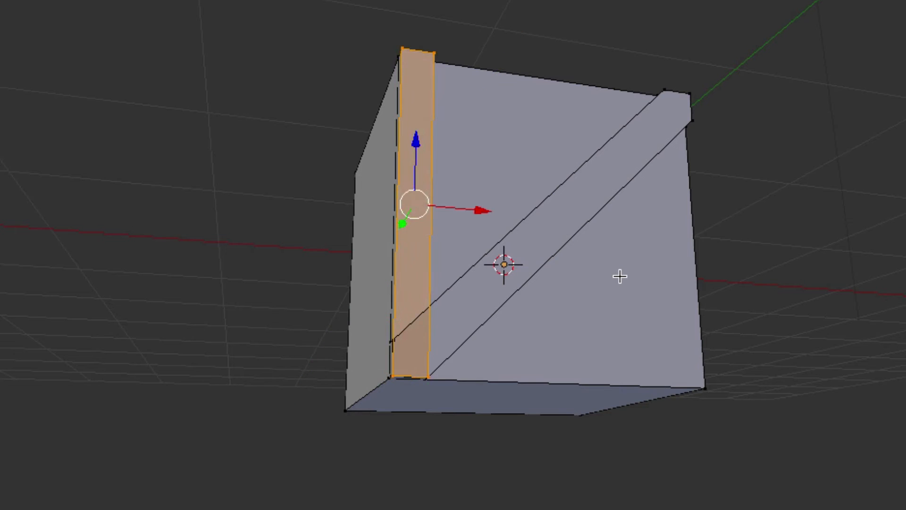
Subdivide the cube's original left front vertical edge between its upper and lower corner vertices, behind the raised vertical strip
middle_drag(620, 277, 726, 436)
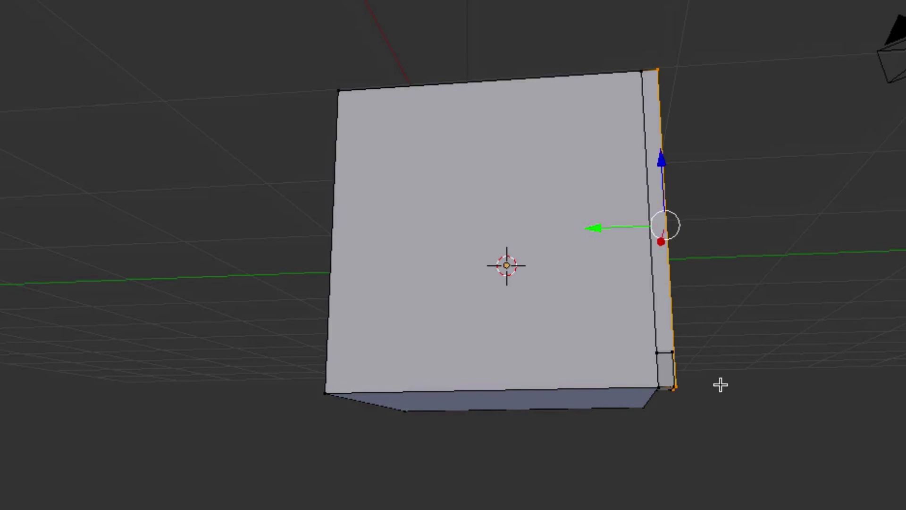
middle_drag(720, 383, 313, 320)
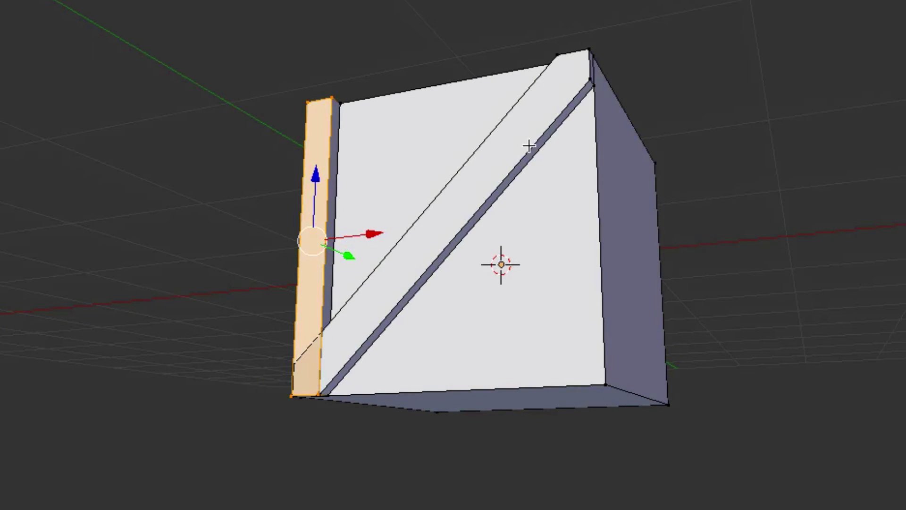
middle_drag(680, 58, 649, 170)
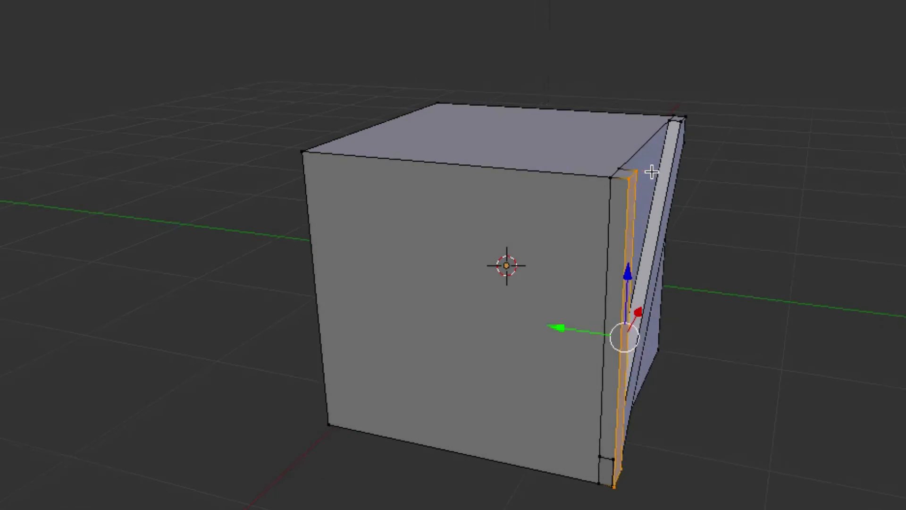
right_click(609, 174)
middle_drag(630, 468, 618, 361)
shift+right_click(609, 409)
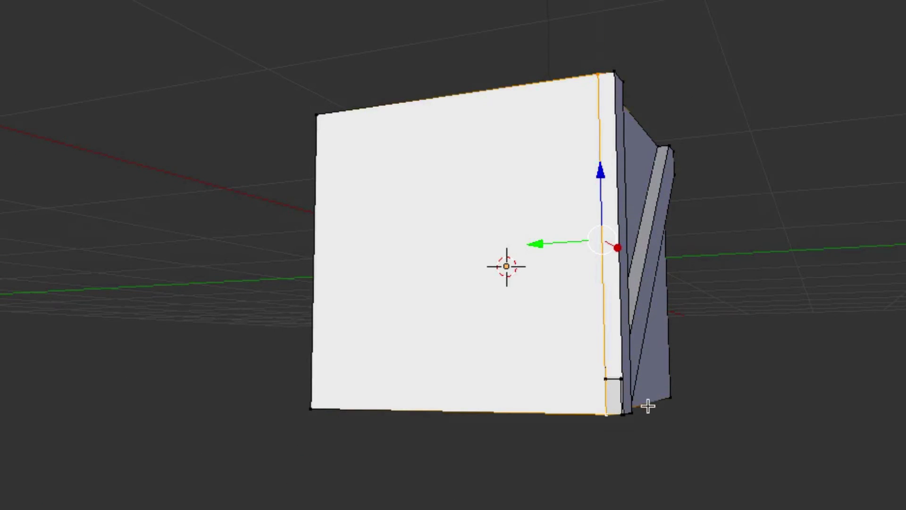
key(w)
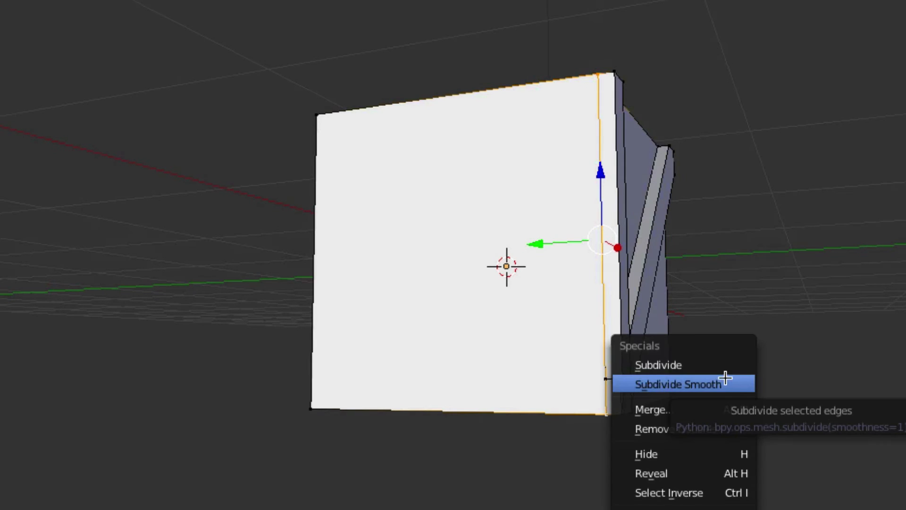
click(719, 368)
middle_drag(733, 369, 622, 293)
Move the new midpoint vertex on the left front vertical edge up by 0.7 along the Z axis
right_click(542, 238)
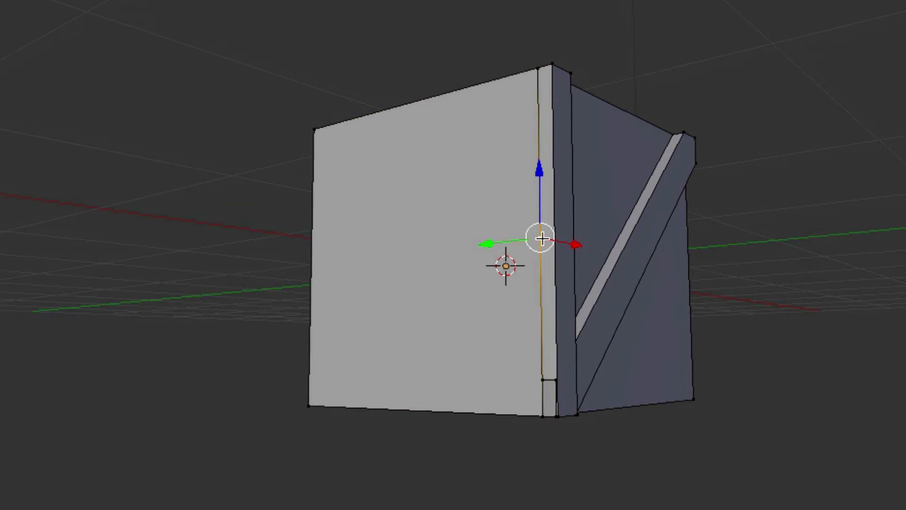
text(g)
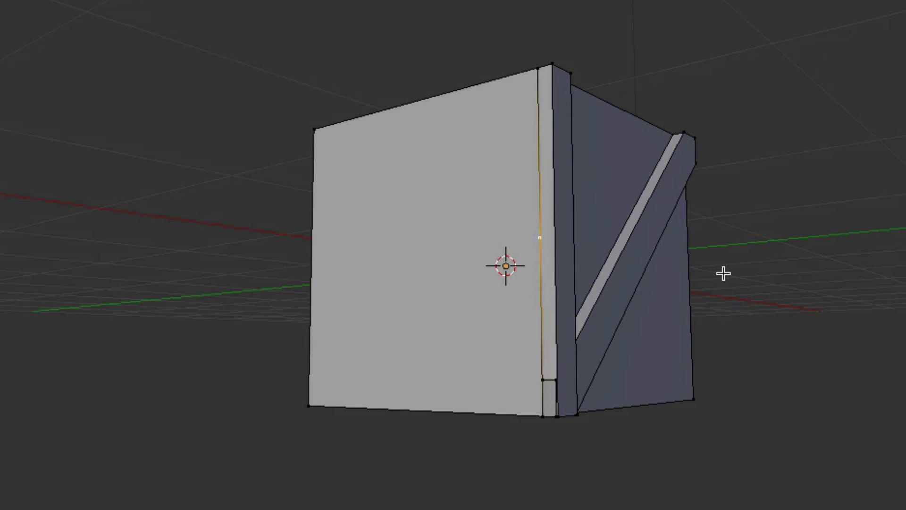
text(z.7)
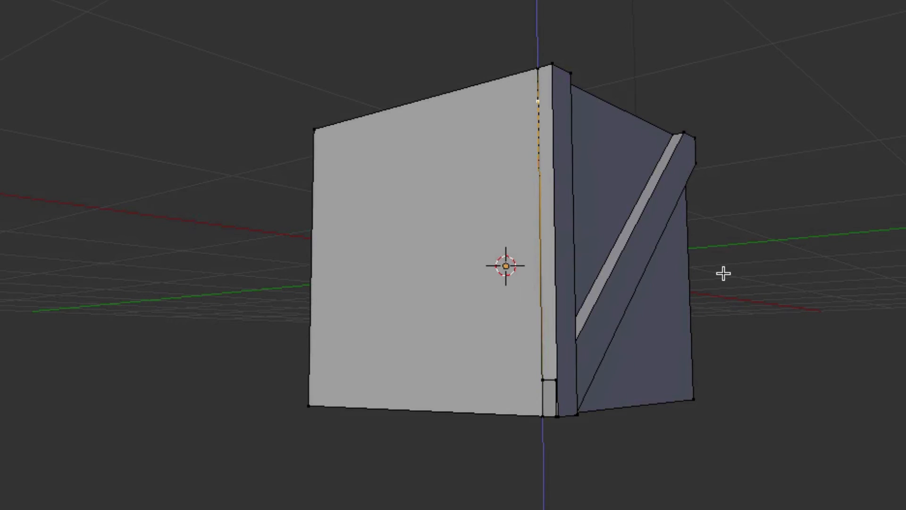
key(Return)
Fill a horizontal strip face along the front's top edge between the moved vertex, both upper corners and the right edge's upper vertex
middle_drag(721, 273, 446, 202)
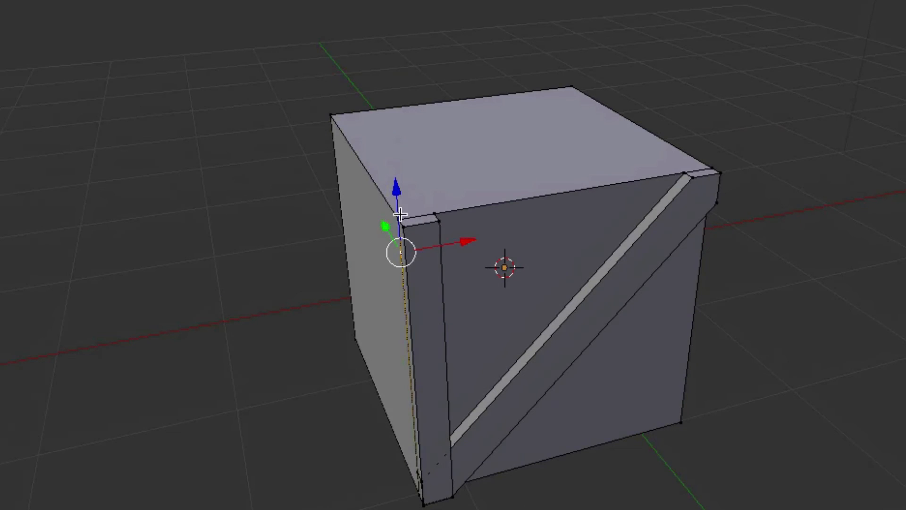
shift+right_click(399, 216)
middle_drag(797, 225, 695, 223)
shift+right_click(502, 228)
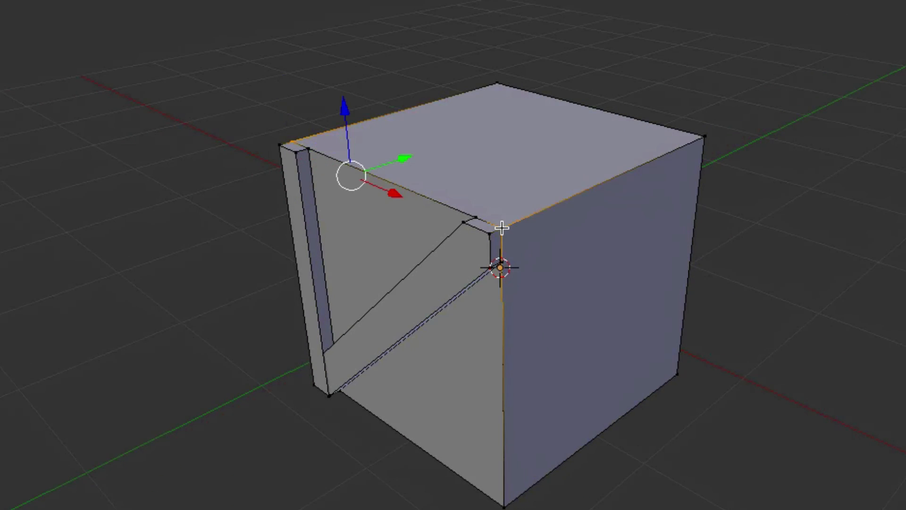
shift+right_click(502, 264)
middle_drag(557, 268, 572, 267)
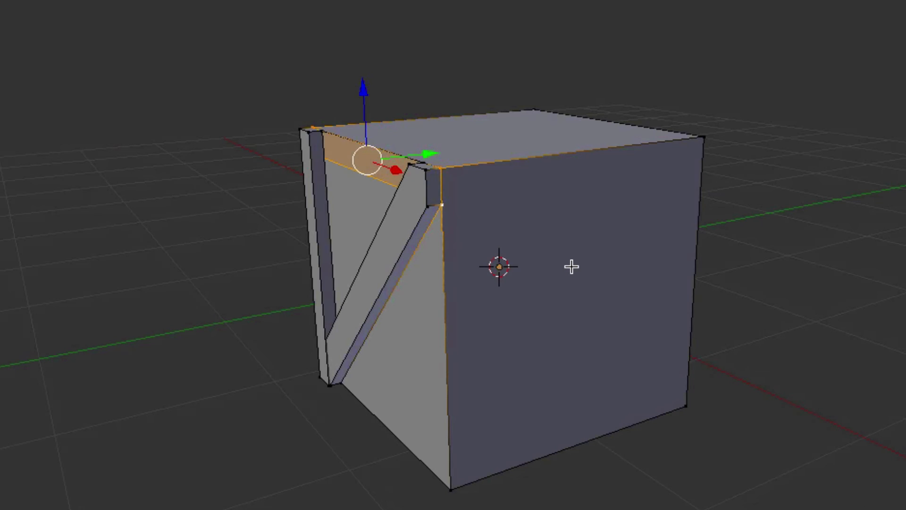
Extrude the horizontal strip face along the front's top edge outward by -0.1 along the Y axis
key(e)
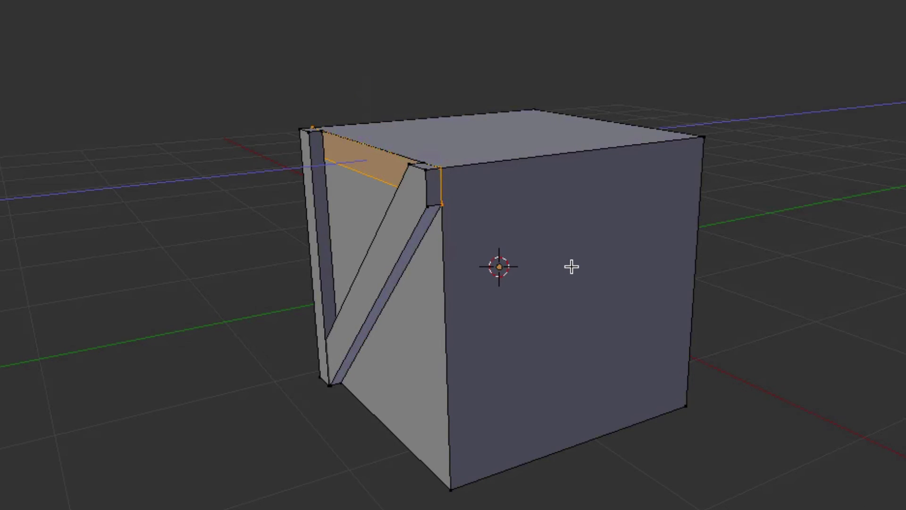
key(y)
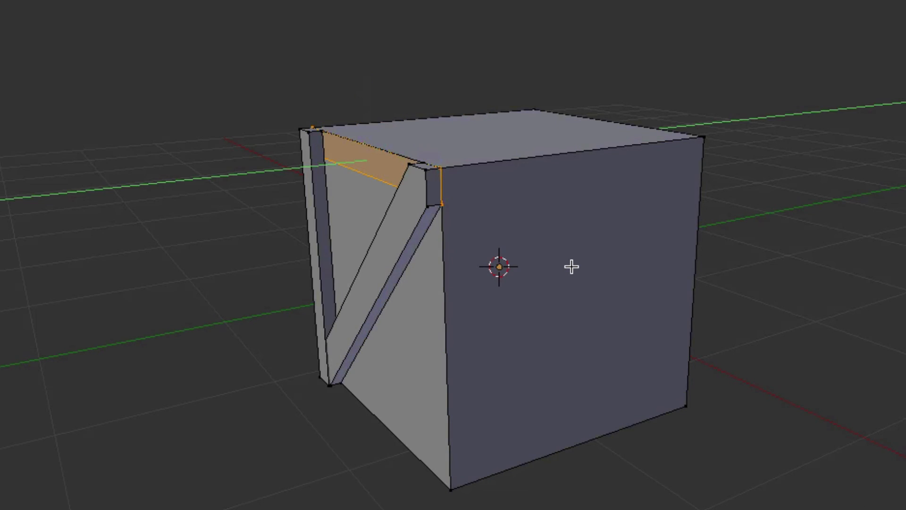
text(.1-)
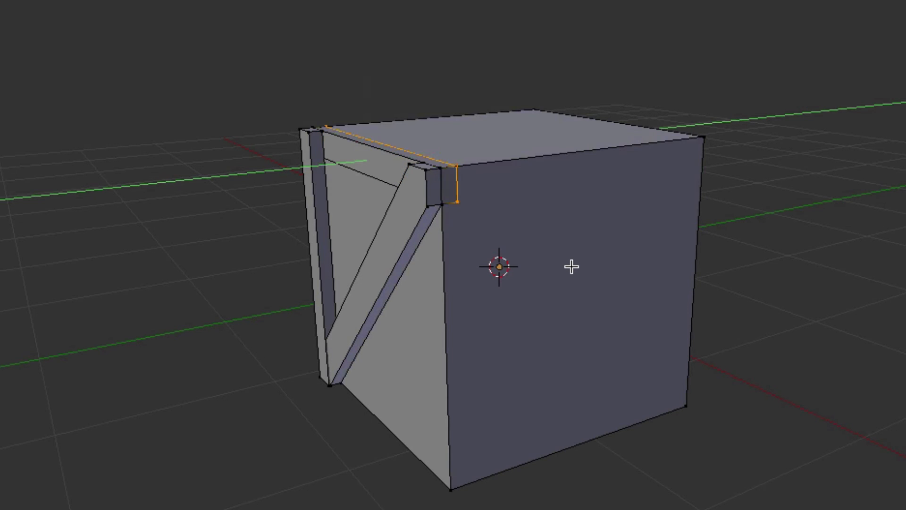
key(Return)
Subdivide the cube's original bottom front edge between its lower left and lower right corner vertices
middle_drag(553, 240, 501, 217)
right_click(483, 407)
middle_drag(452, 370, 542, 374)
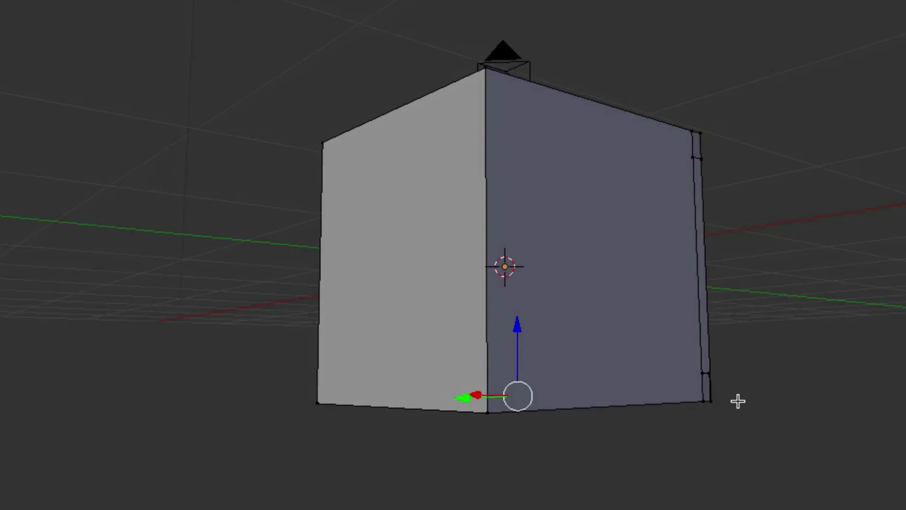
shift+right_click(703, 396)
middle_drag(704, 396, 806, 383)
key(w)
click(806, 384)
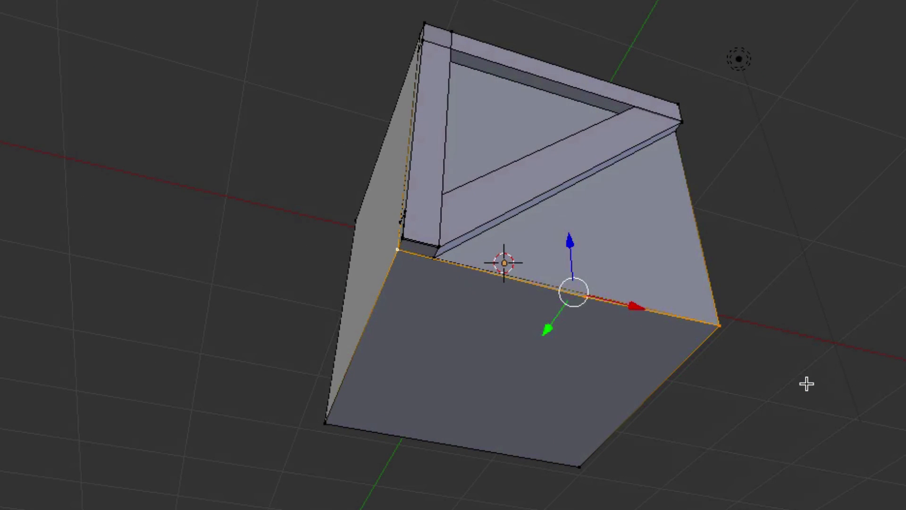
key(ctrl+z)
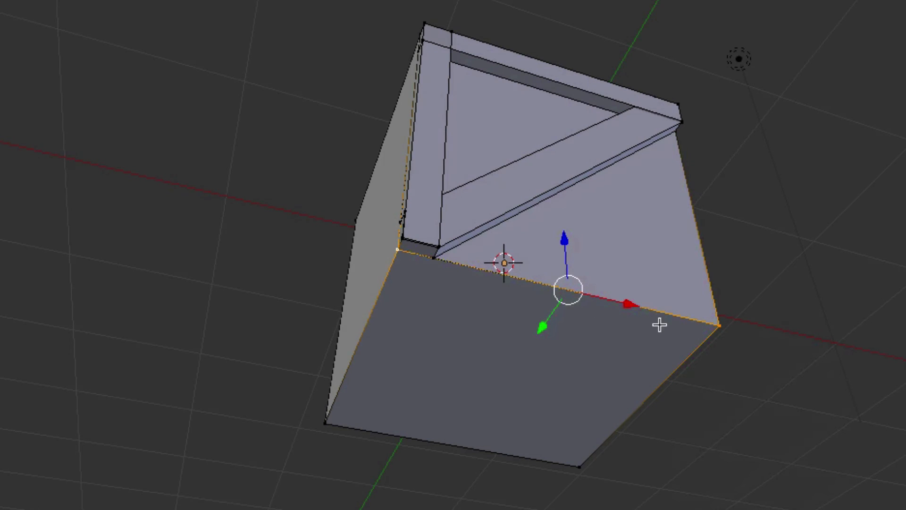
key(w)
click(677, 299)
Move the new midpoint vertex on the bottom front edge along the X axis to near the lower right corner
middle_drag(675, 300, 419, 293)
right_click(432, 289)
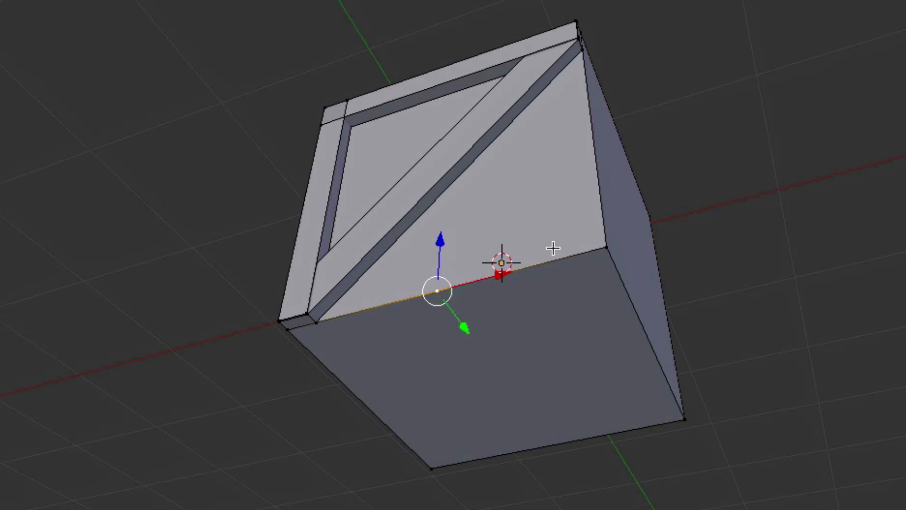
key(g)
key(x)
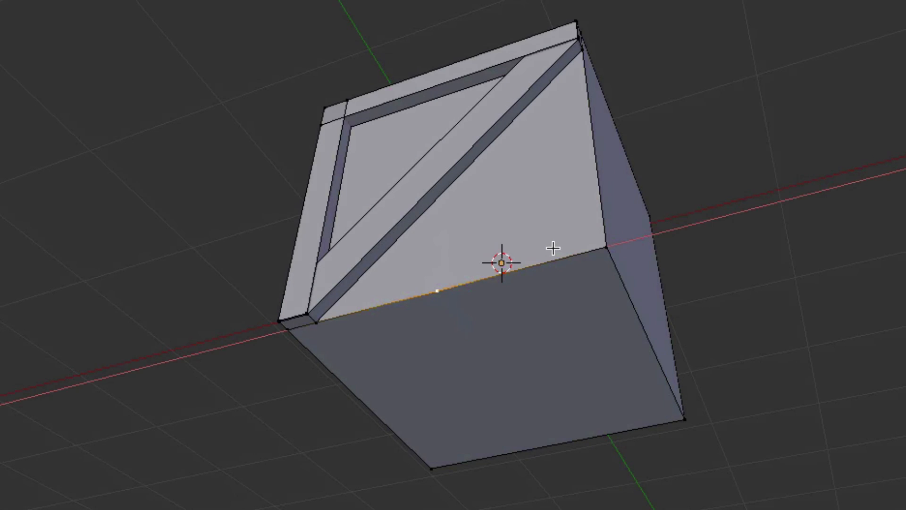
click(553, 248)
key(ctrl+z)
key(a)
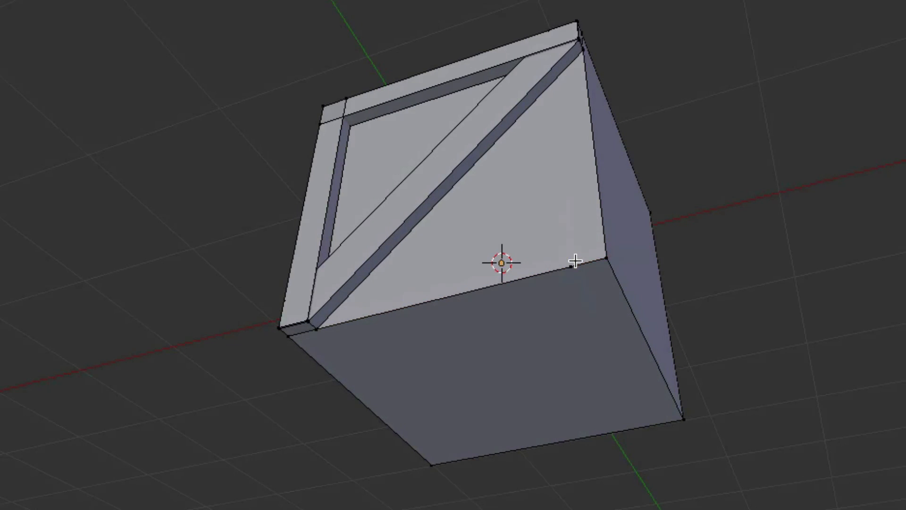
Fill a vertical strip face along the front's right edge between the moved vertex, both right corners and the top edge's right-hand vertex
right_click(577, 262)
shift+right_click(607, 258)
shift+middle_drag(650, 255, 656, 142)
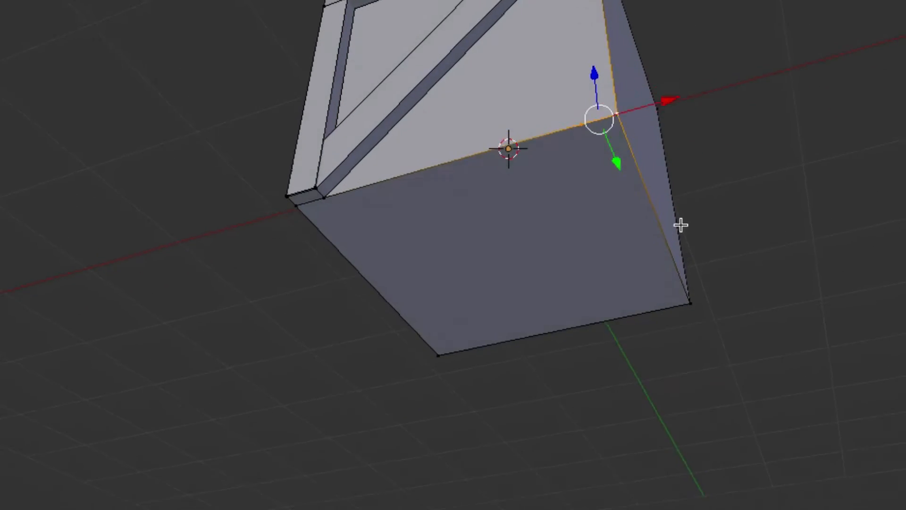
middle_drag(680, 181, 675, 241)
shift+right_click(587, 237)
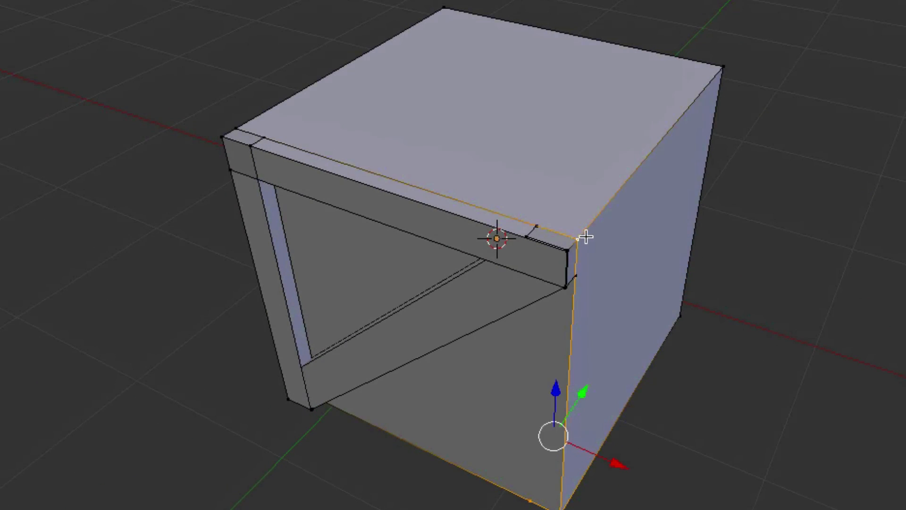
shift+right_click(538, 228)
key(f)
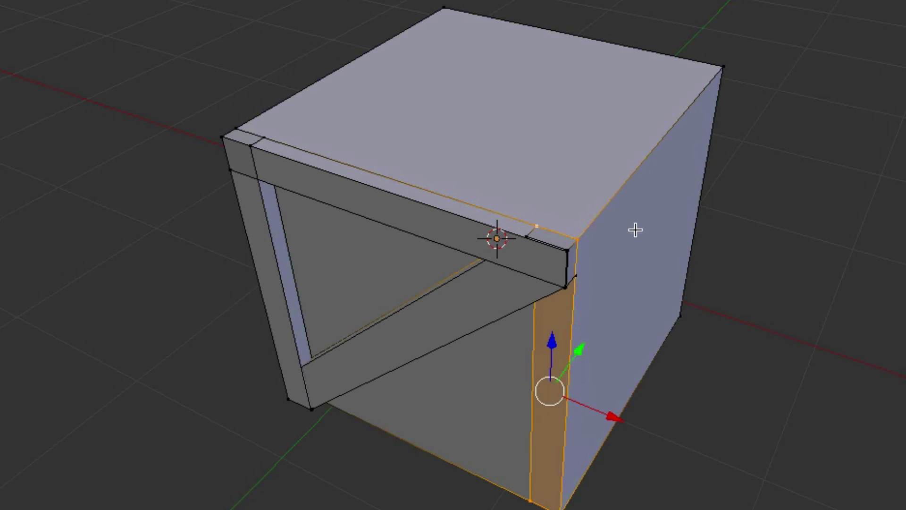
Extrude the right vertical strip face outward by -0.1 along the Y axis
key(e)
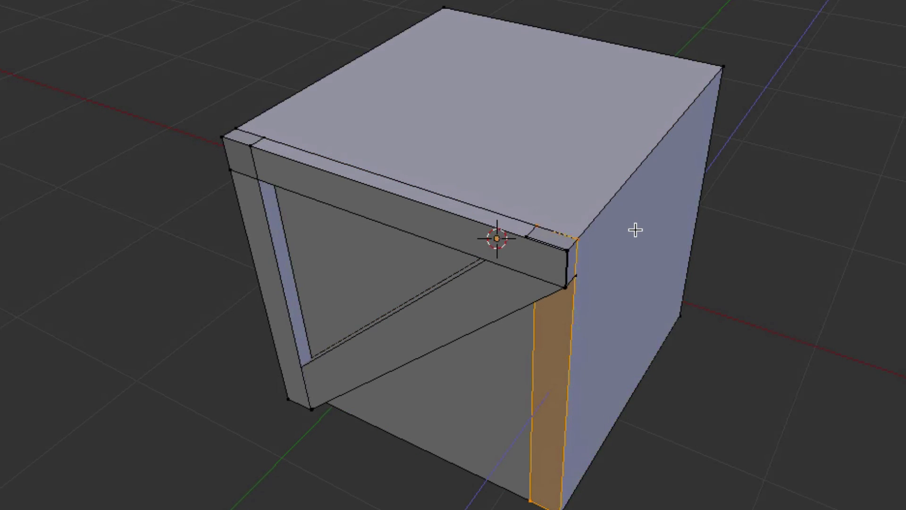
key(y)
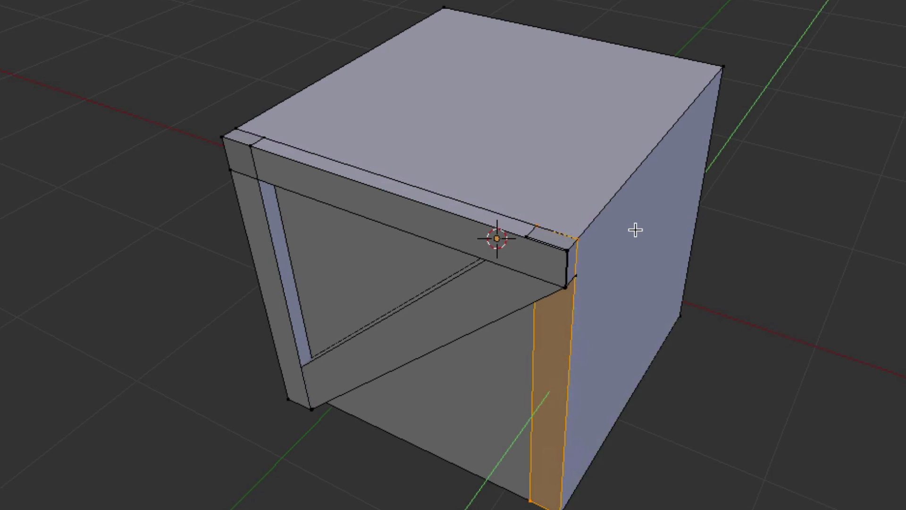
text(-1)
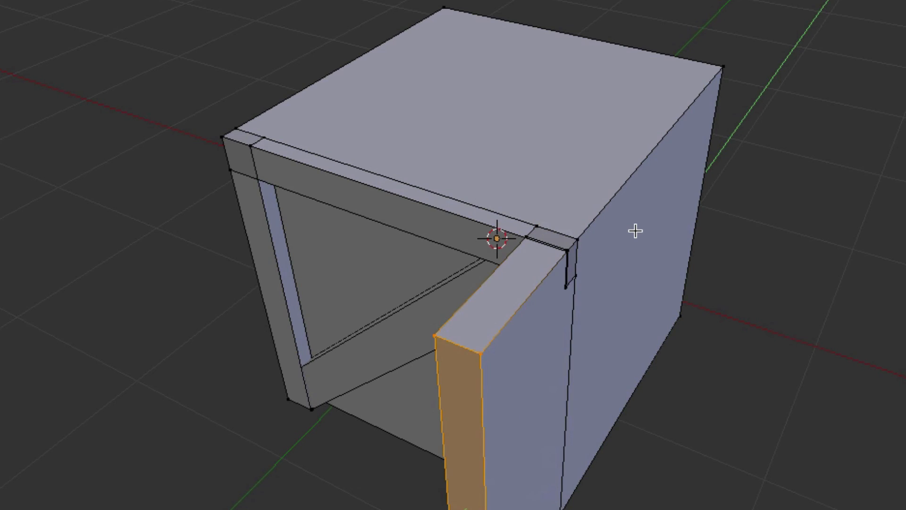
key(ctrl+z)
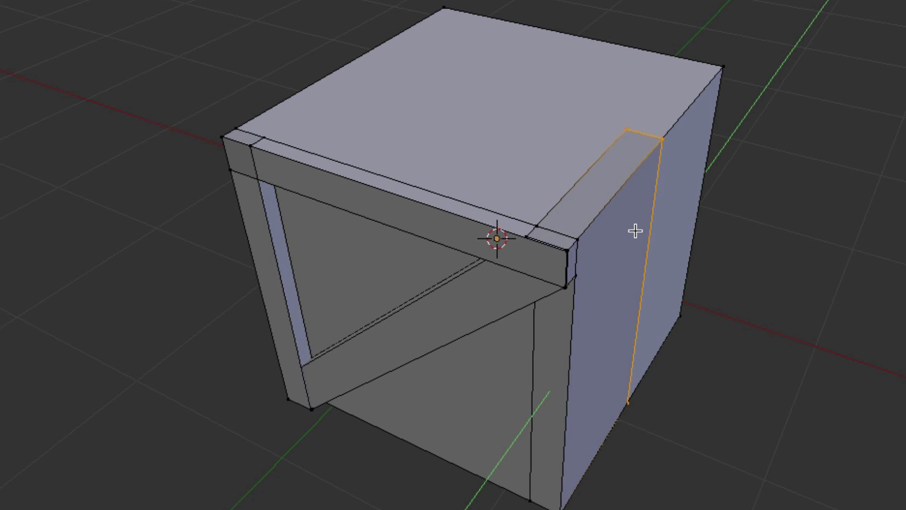
text(-.1)
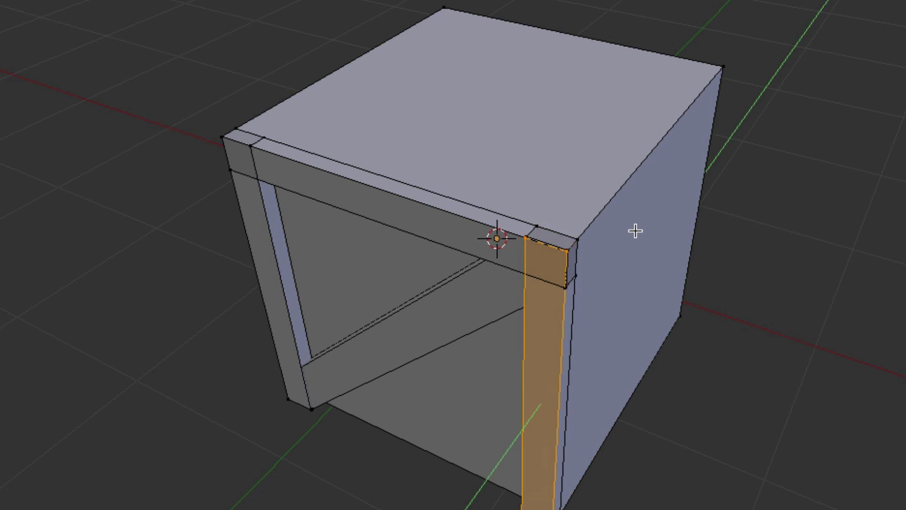
key(Return)
Subdivide the cube's original right front vertical edge between its lower and upper corner vertices, behind the raised strip
middle_drag(651, 222, 675, 234)
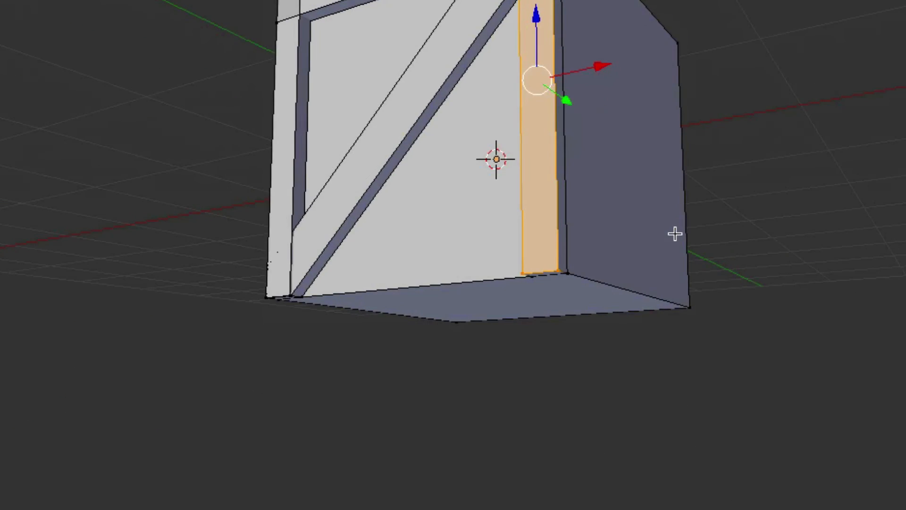
right_click(562, 266)
right_click(574, 269)
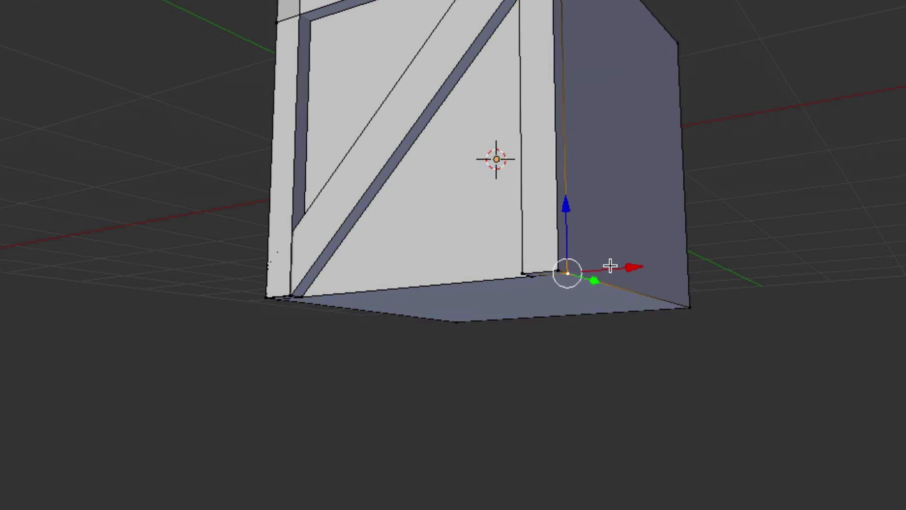
middle_drag(640, 266, 631, 265)
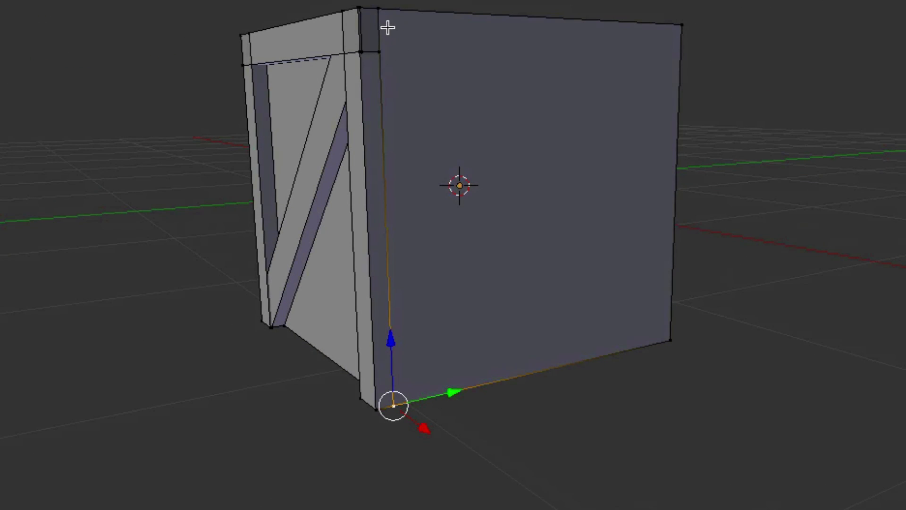
shift+right_click(382, 9)
middle_drag(516, 171, 515, 171)
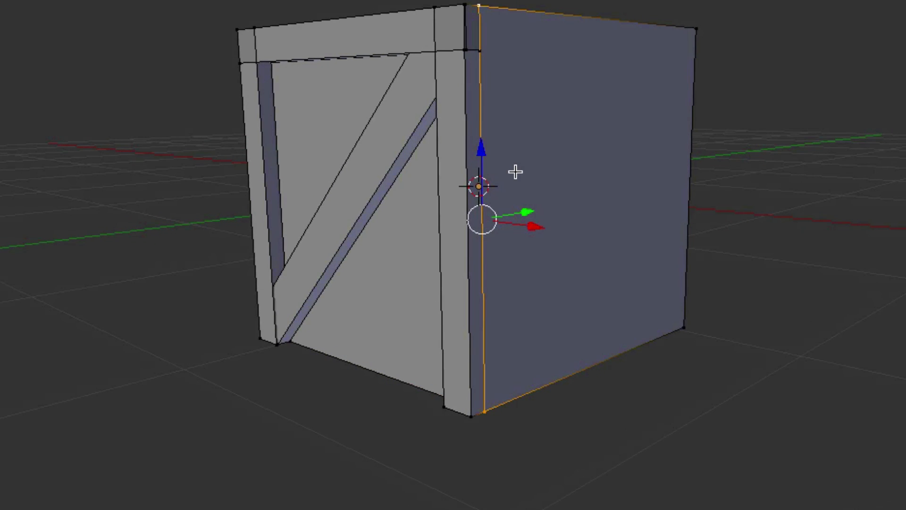
key(w)
click(516, 172)
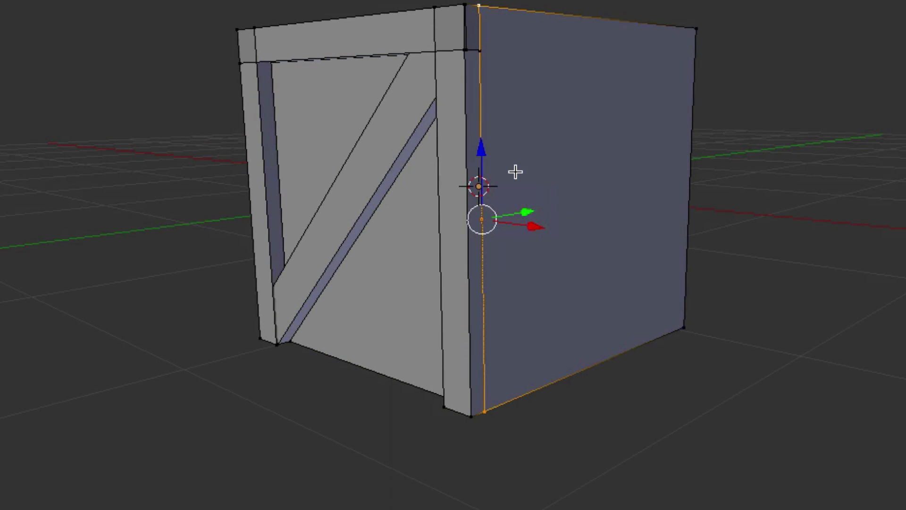
Move the new midpoint vertex on the right front vertical edge by -0.8 along the Z axis
right_click(478, 187)
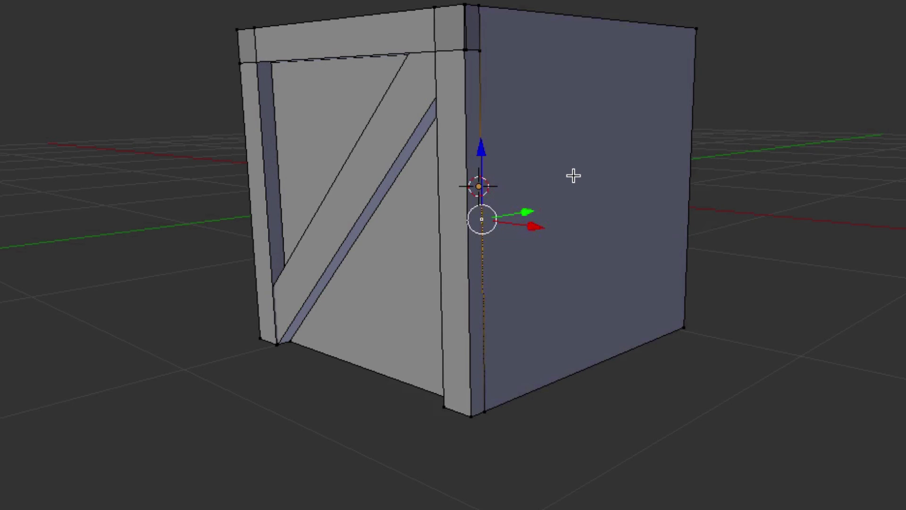
key(g)
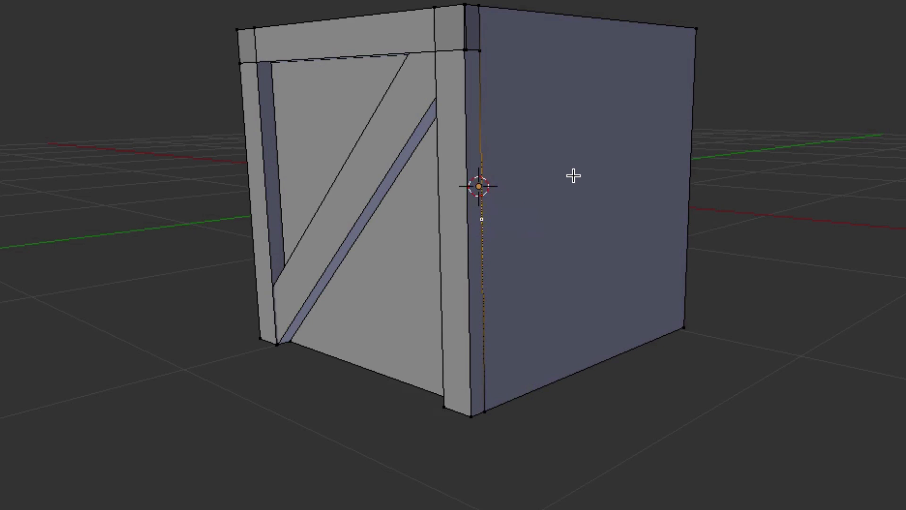
key(z)
text(-0.8)
key(Return)
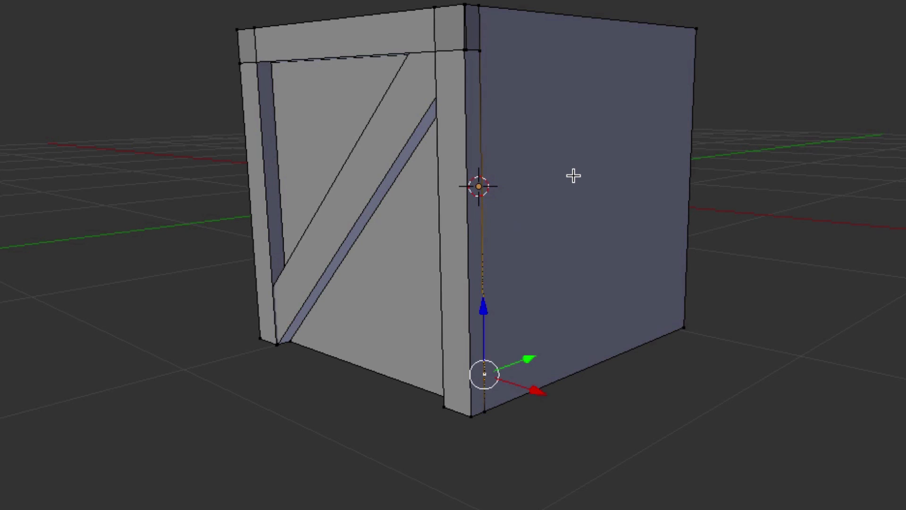
Fill a horizontal strip face along the front's bottom edge between the moved vertex, both lower corners and the left edge's lower vertex
middle_drag(529, 399, 553, 375)
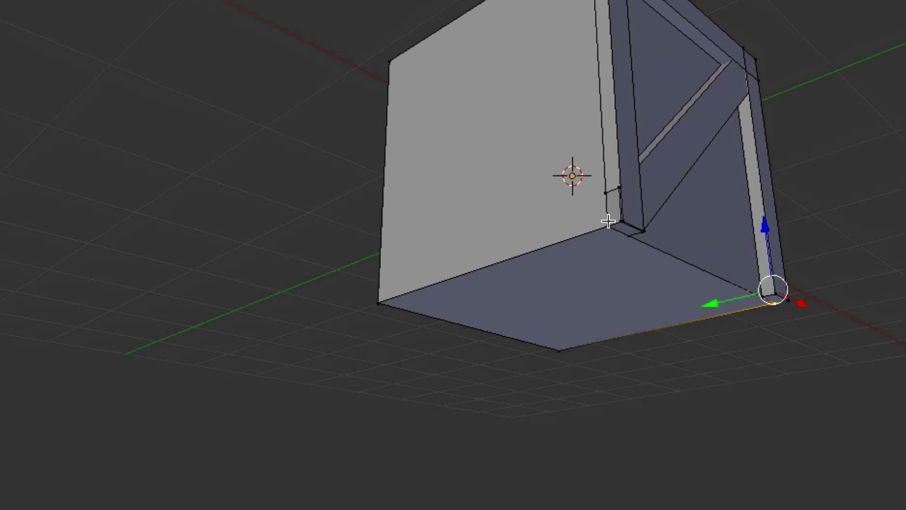
shift+right_click(606, 221)
shift+right_click(603, 198)
middle_drag(821, 246, 751, 247)
key(f)
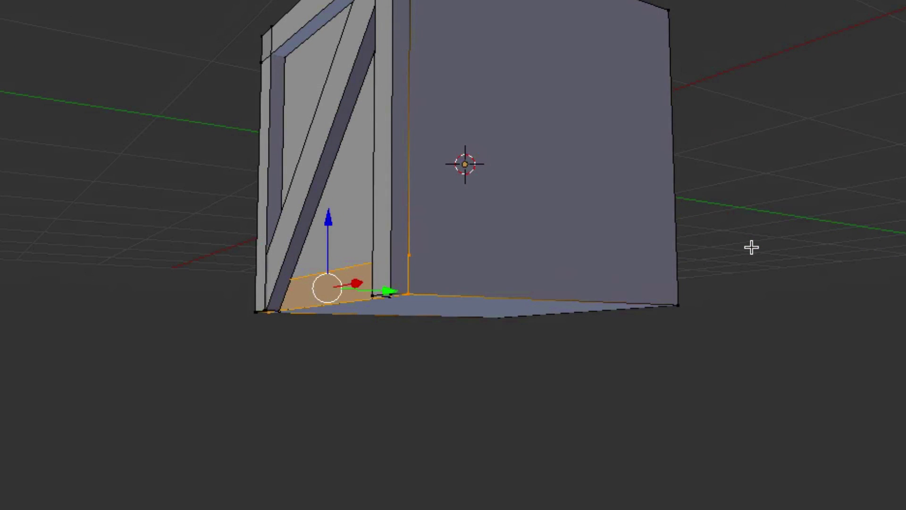
Extrude the bottom horizontal strip face outward along the Y axis, level with the other raised border strips
key(e)
key(y)
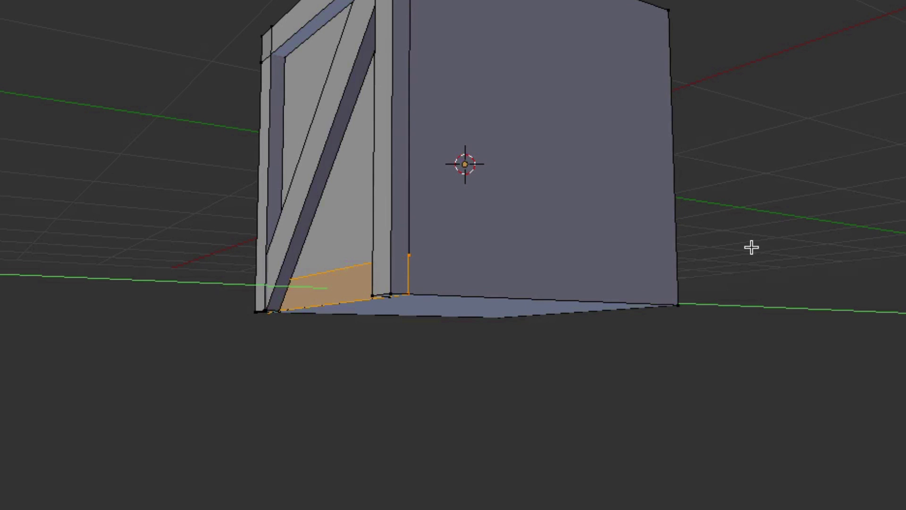
click(752, 245)
middle_drag(752, 245, 652, 239)
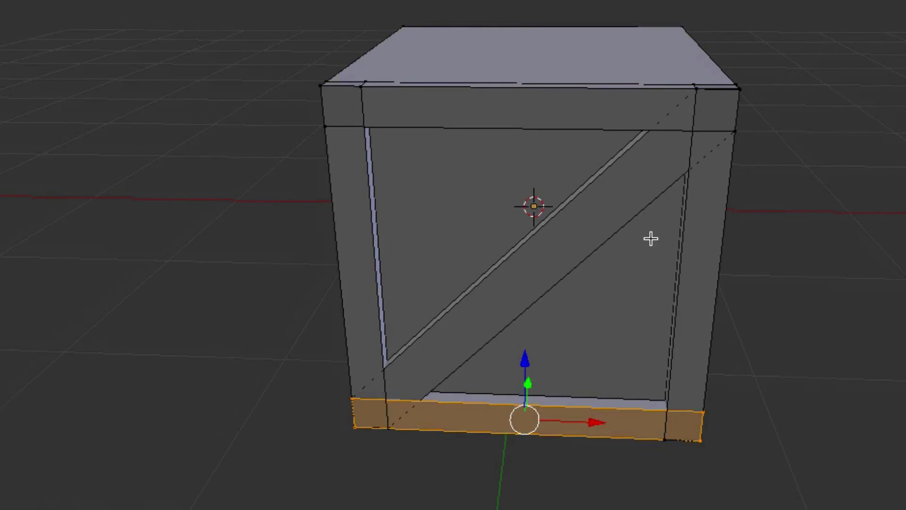
middle_drag(515, 315, 531, 317)
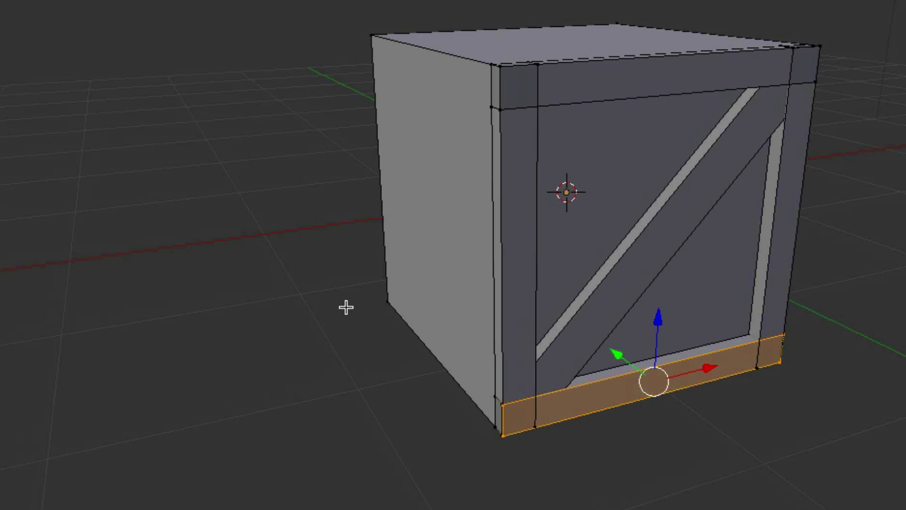